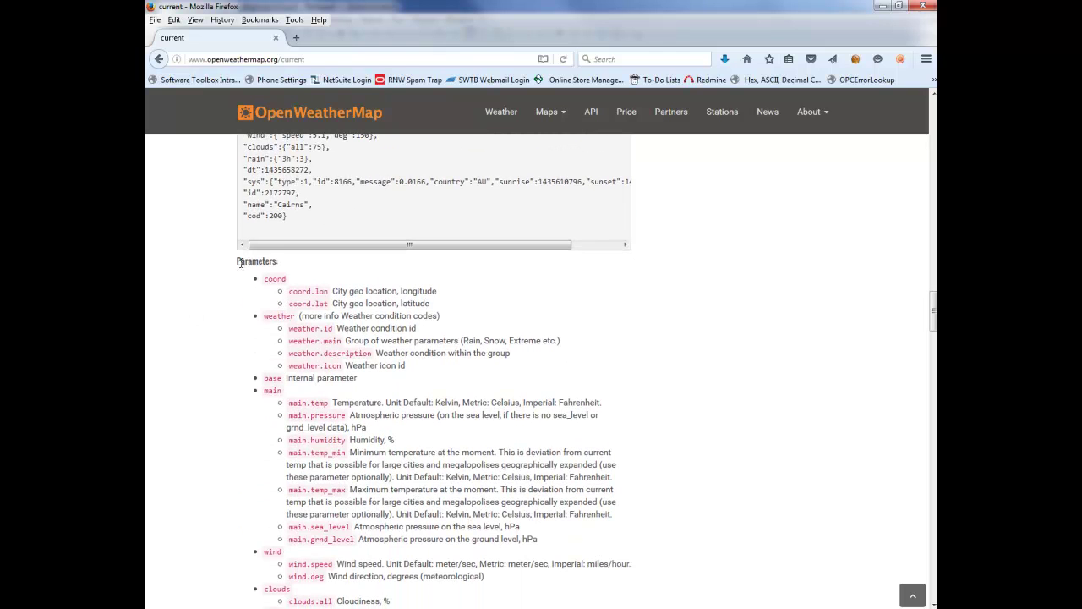
Step: Review the JSON response parameters on the OpenWeatherMap page, highlighting the unit options for main.temp
{"action": "left_click_drag", "start_coordinate": [238, 261], "coordinate": [502, 536]}
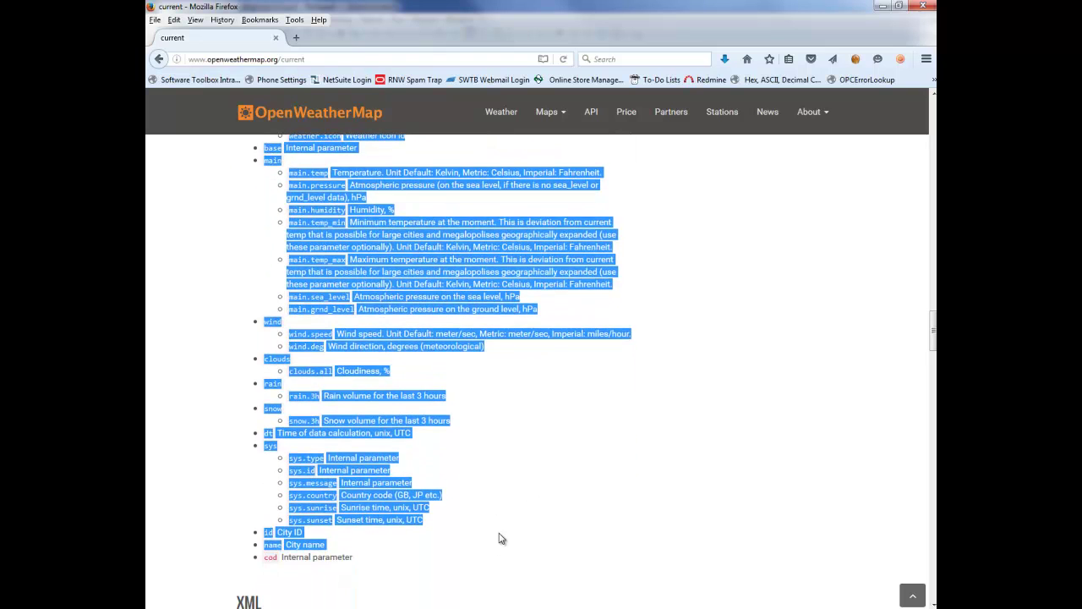
{"action": "left_click", "coordinate": [287, 149]}
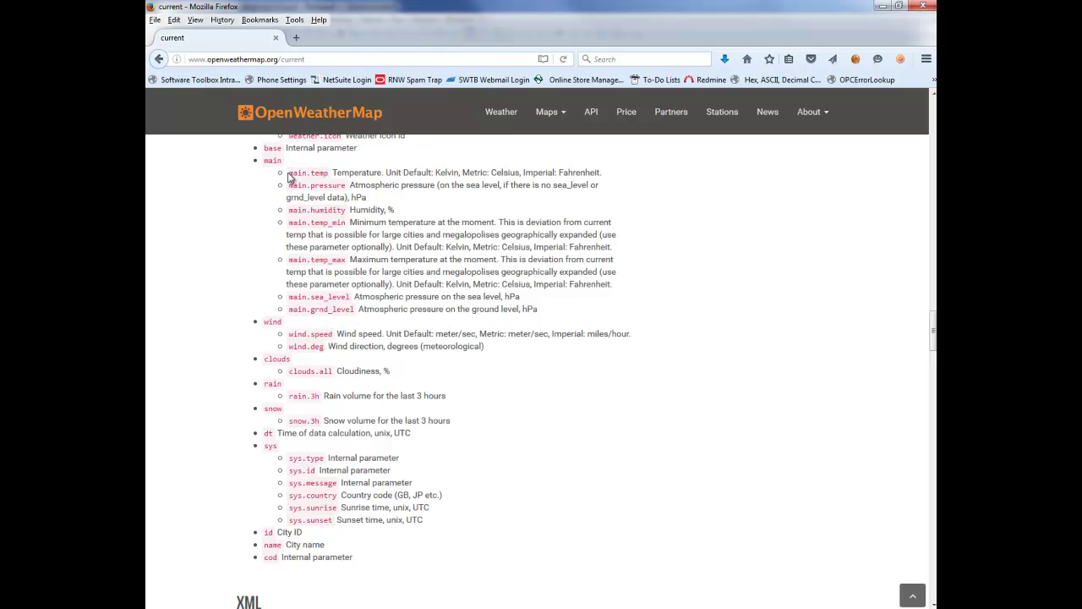
{"action": "left_click_drag", "start_coordinate": [288, 173], "coordinate": [614, 181]}
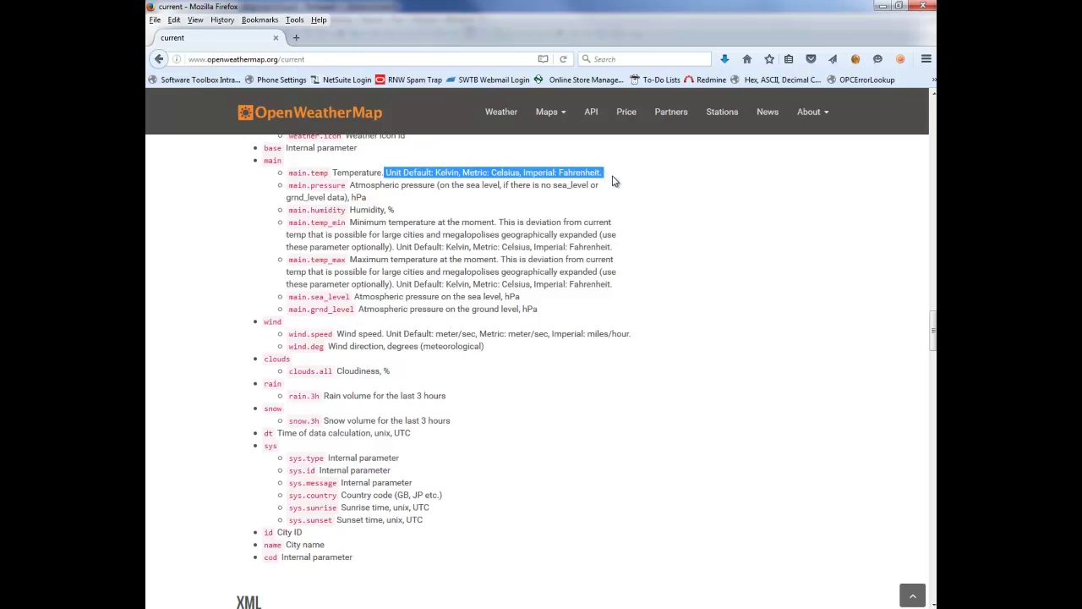
{"action": "left_click", "coordinate": [614, 181]}
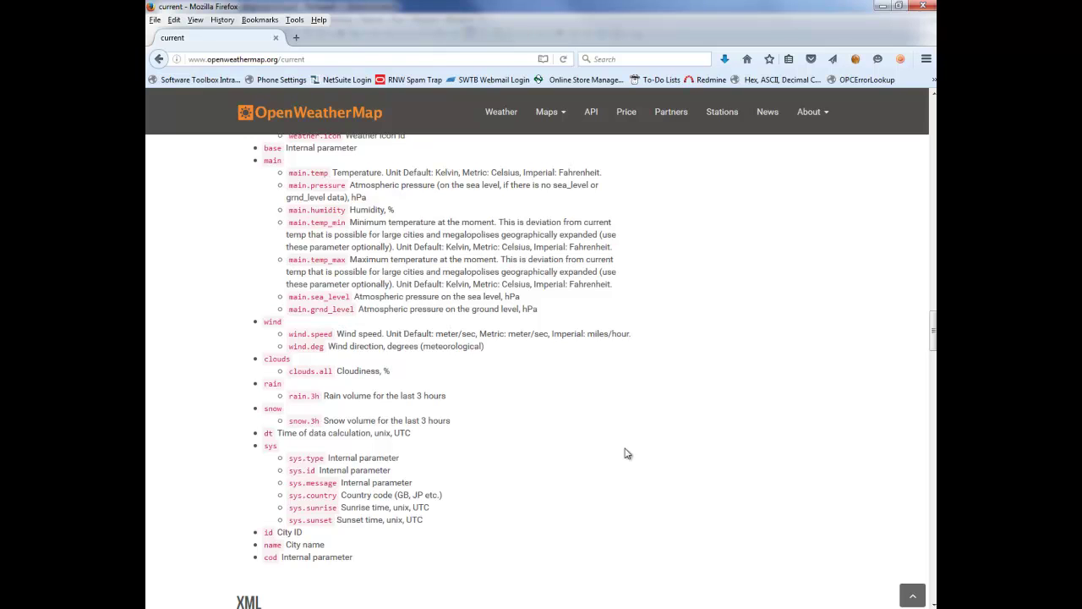
Step: Switch to Notepad and examine the units=imperial parameter in the zip code and Charlotte city request URLs
{"action": "left_click", "coordinate": [604, 608]}
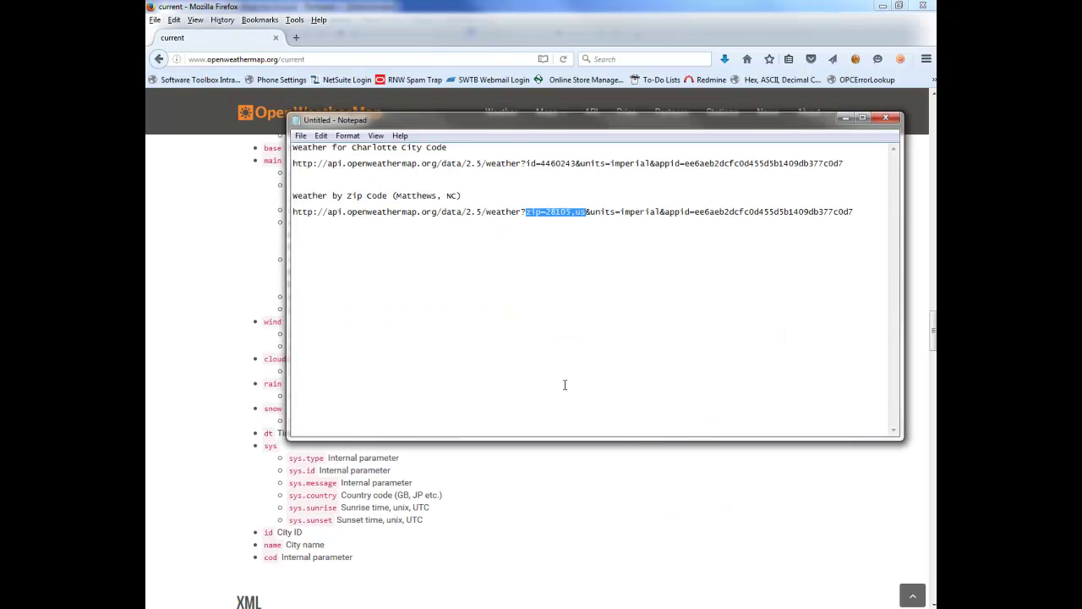
{"action": "left_click_drag", "start_coordinate": [587, 215], "coordinate": [660, 214]}
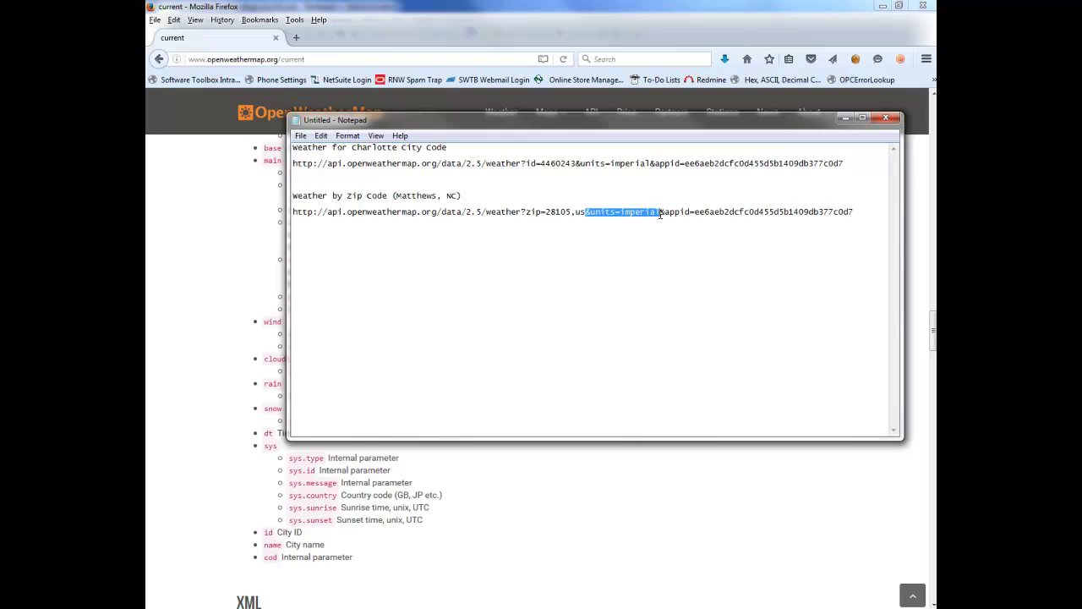
{"action": "left_click_drag", "start_coordinate": [575, 166], "coordinate": [651, 165]}
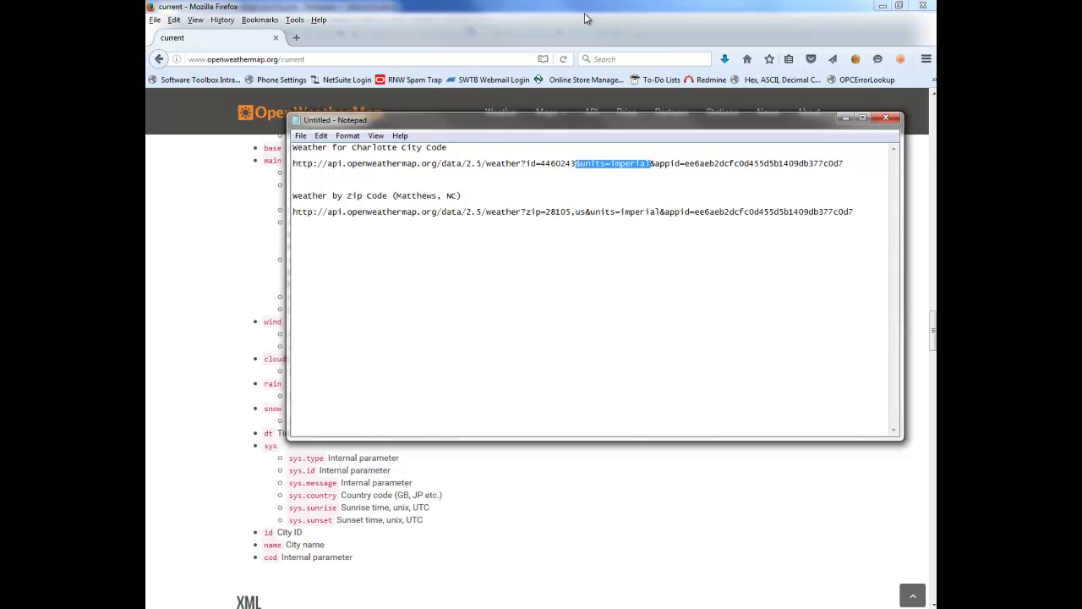
Step: Minimise the Notepad, Firefox and Notepad++ windows and open the System Management Console from the desktop
{"action": "left_click", "coordinate": [845, 118]}
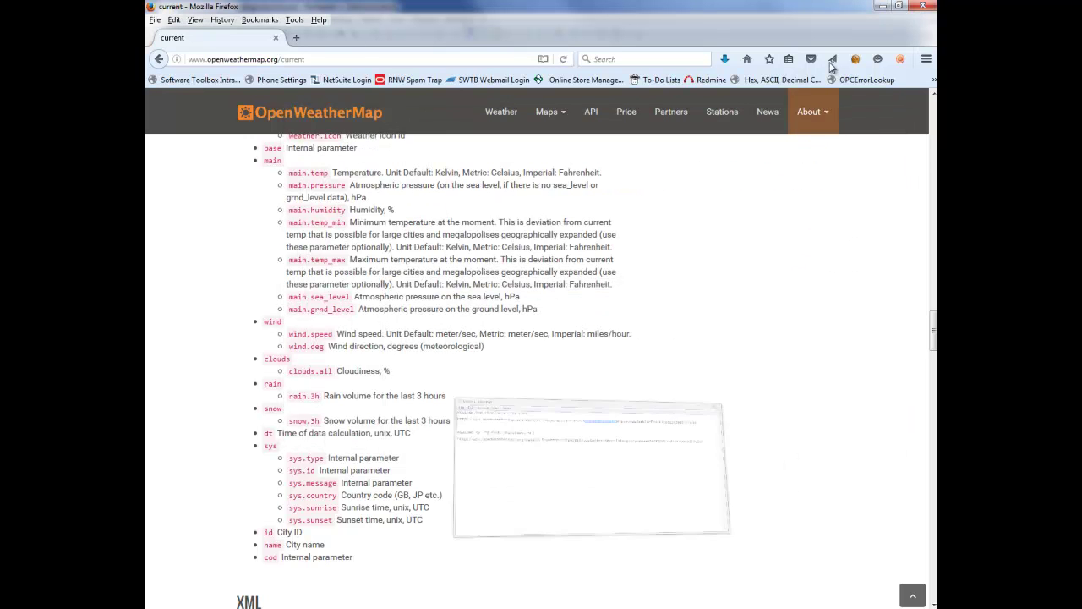
{"action": "left_click", "coordinate": [883, 6]}
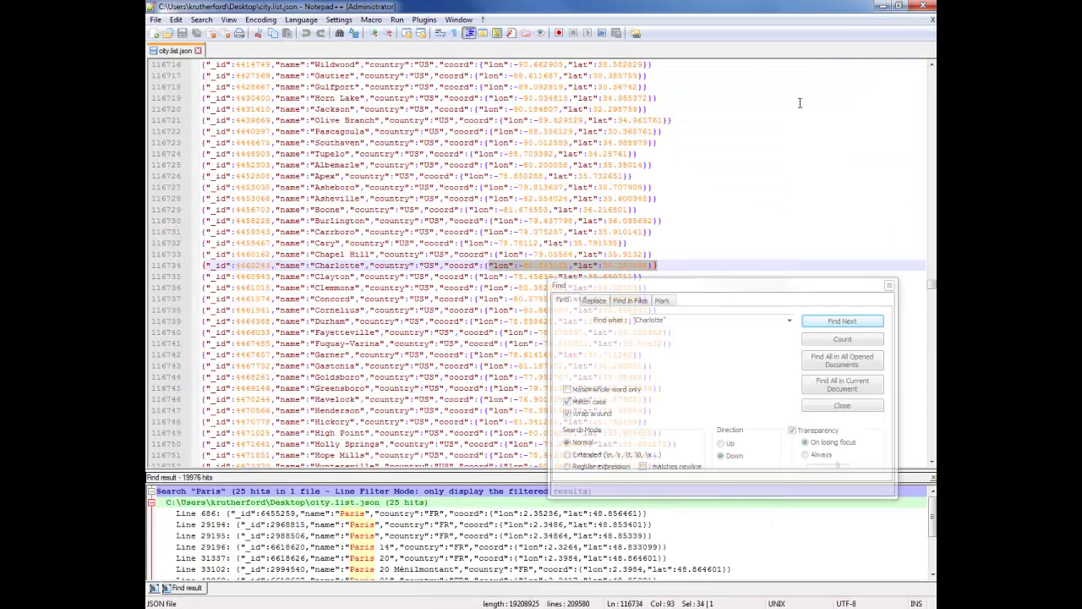
{"action": "left_click", "coordinate": [882, 6]}
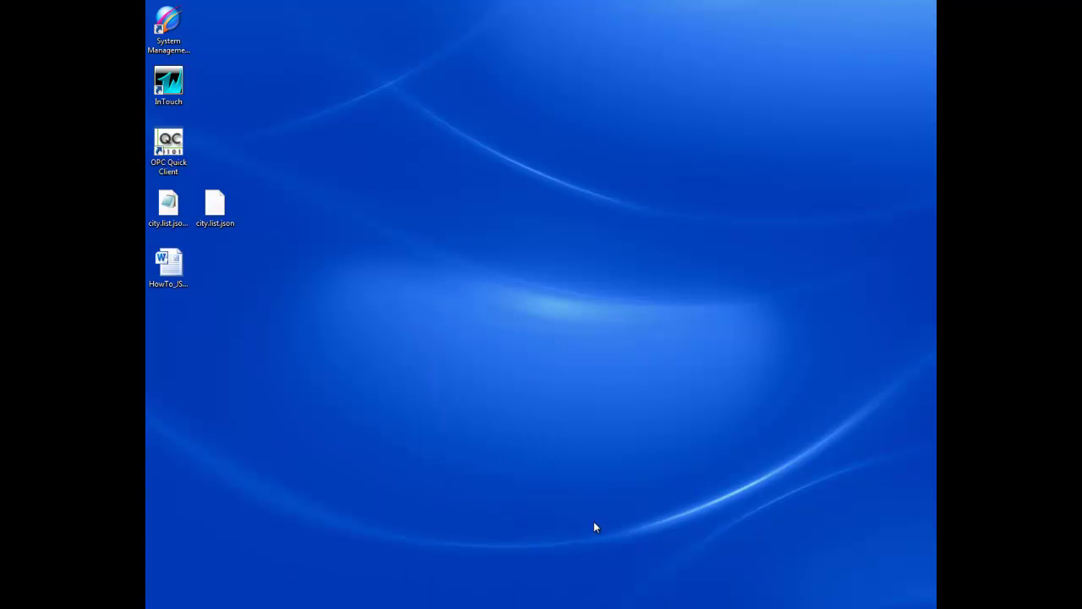
{"action": "double_click", "coordinate": [172, 42]}
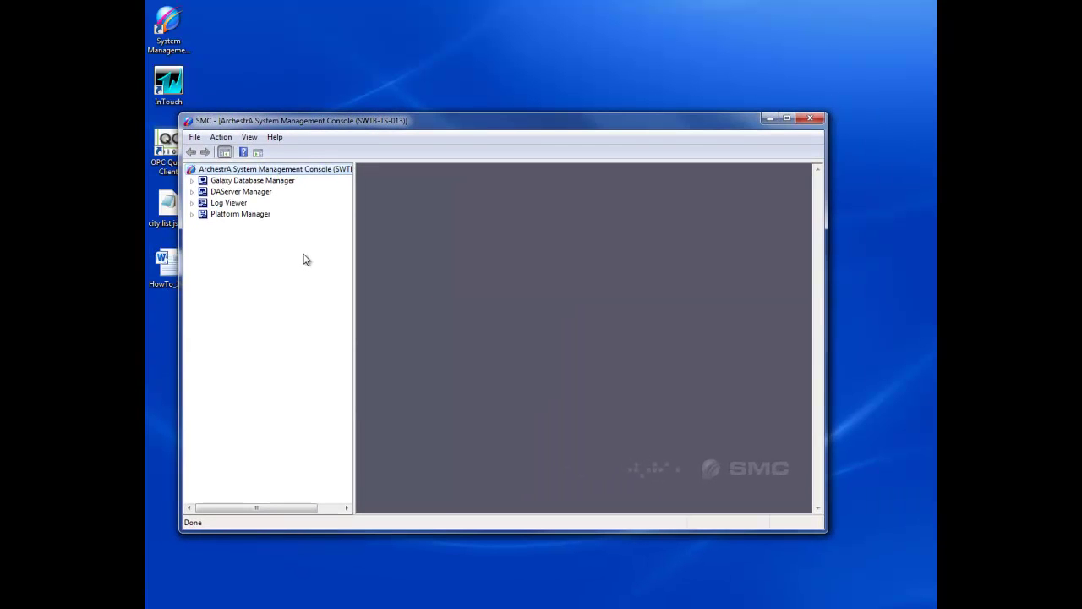
Step: In DAServer Manager's Default Group on localhost, add a port object to the ConneXSoft.DASCXSJson.1 configuration
{"action": "left_click", "coordinate": [193, 192]}
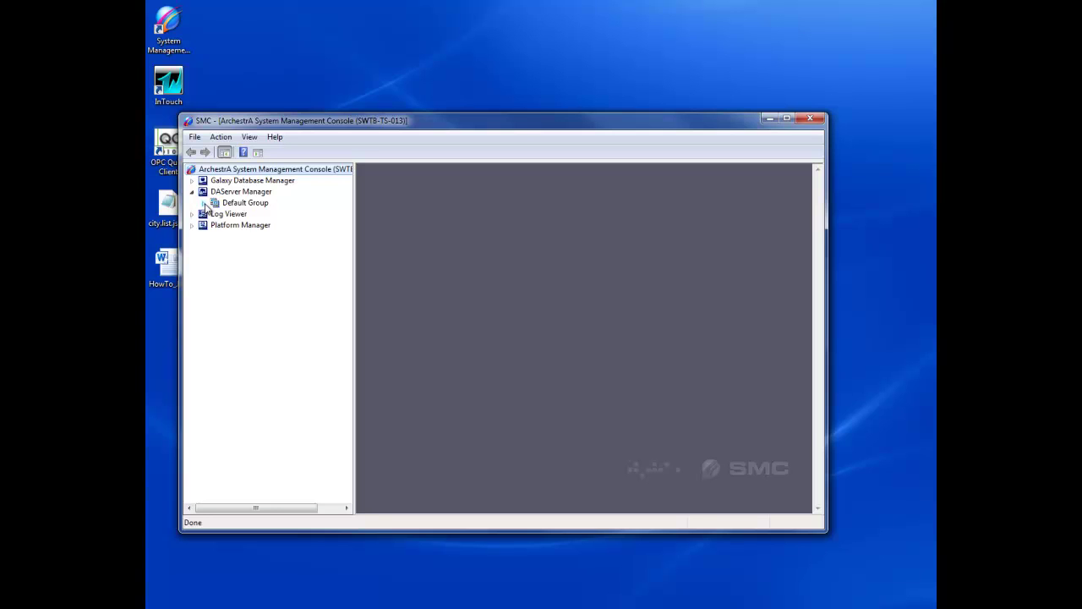
{"action": "left_click", "coordinate": [205, 204]}
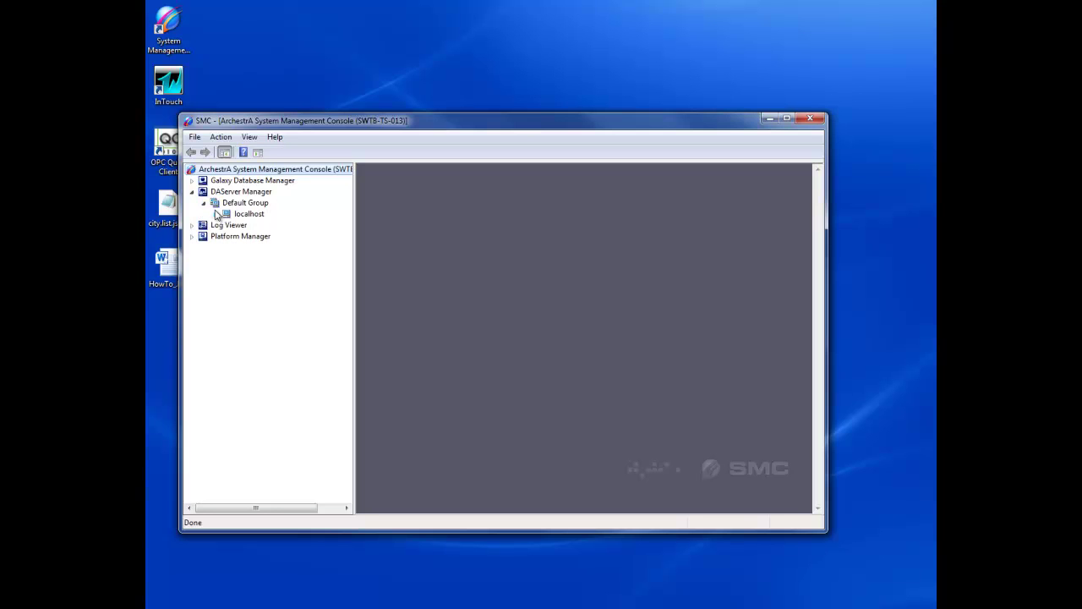
{"action": "left_click", "coordinate": [216, 214]}
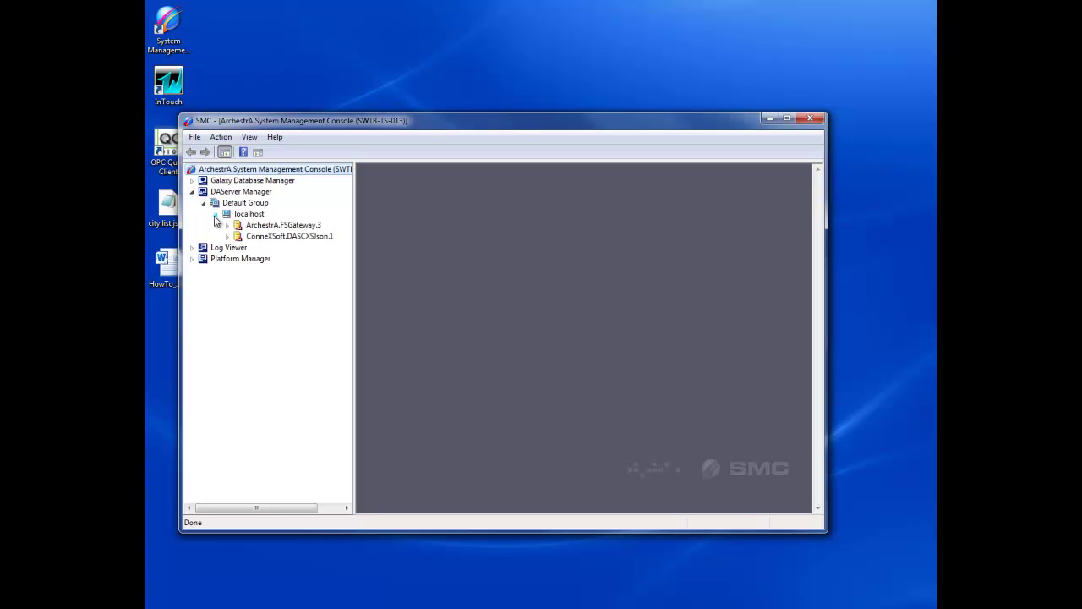
{"action": "left_click", "coordinate": [263, 237]}
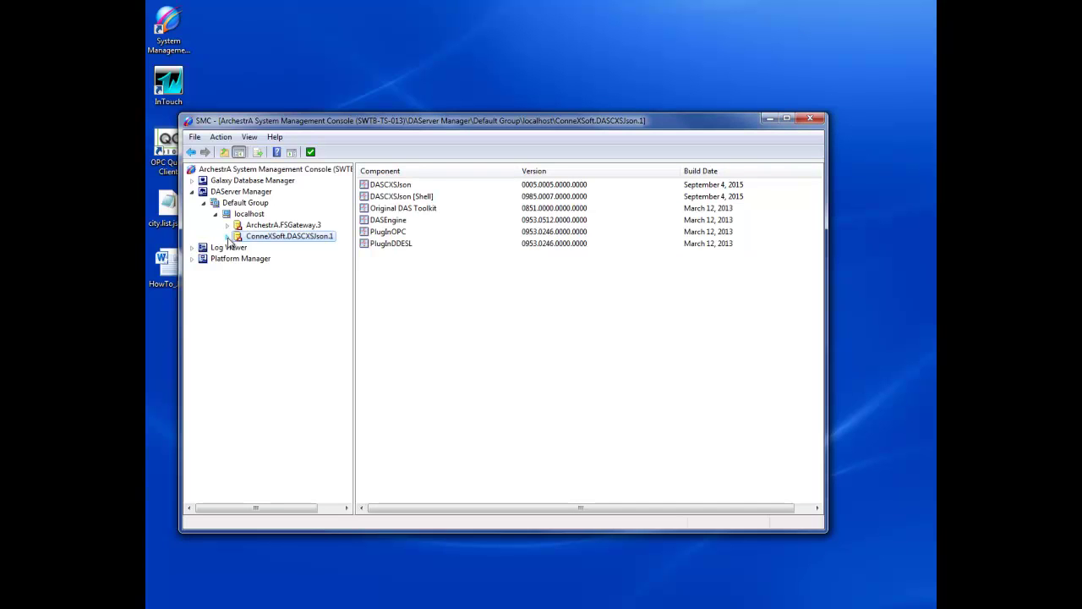
{"action": "left_click", "coordinate": [227, 238]}
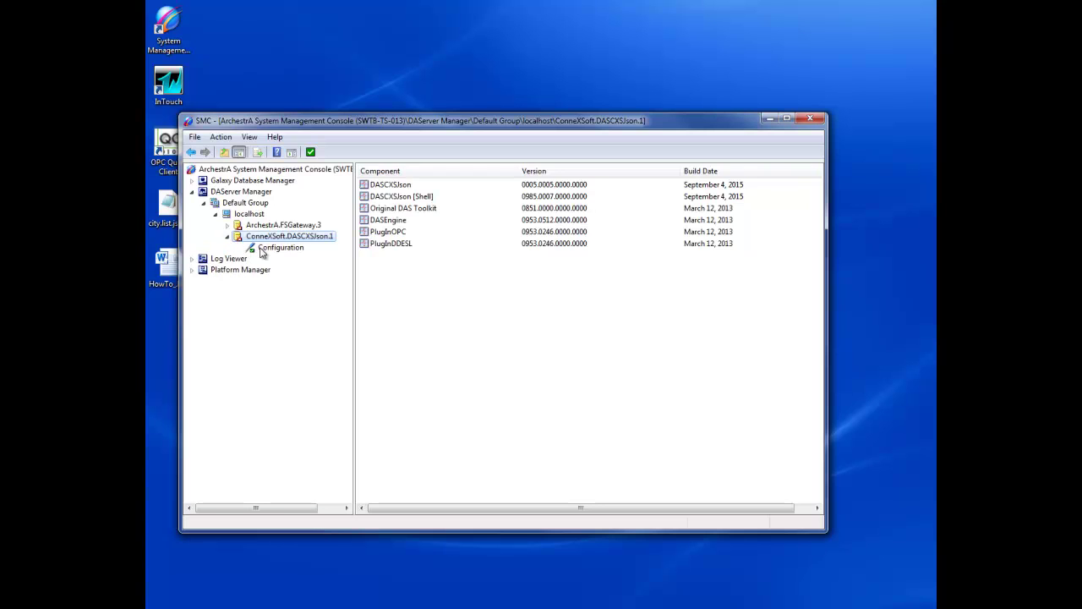
{"action": "left_click", "coordinate": [264, 248]}
{"action": "right_click", "coordinate": [262, 253]}
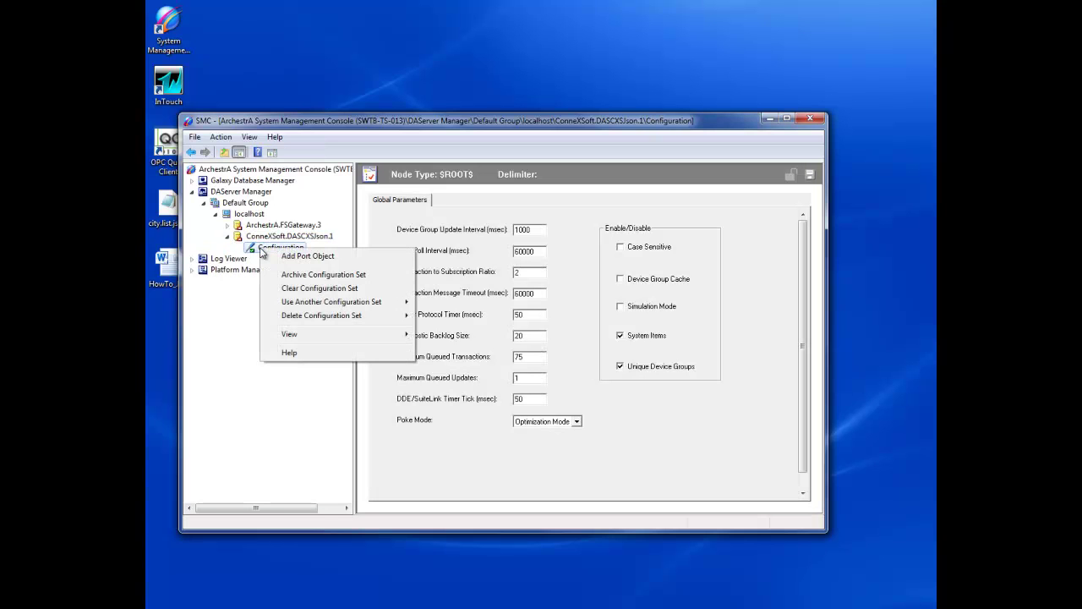
{"action": "left_click", "coordinate": [337, 261]}
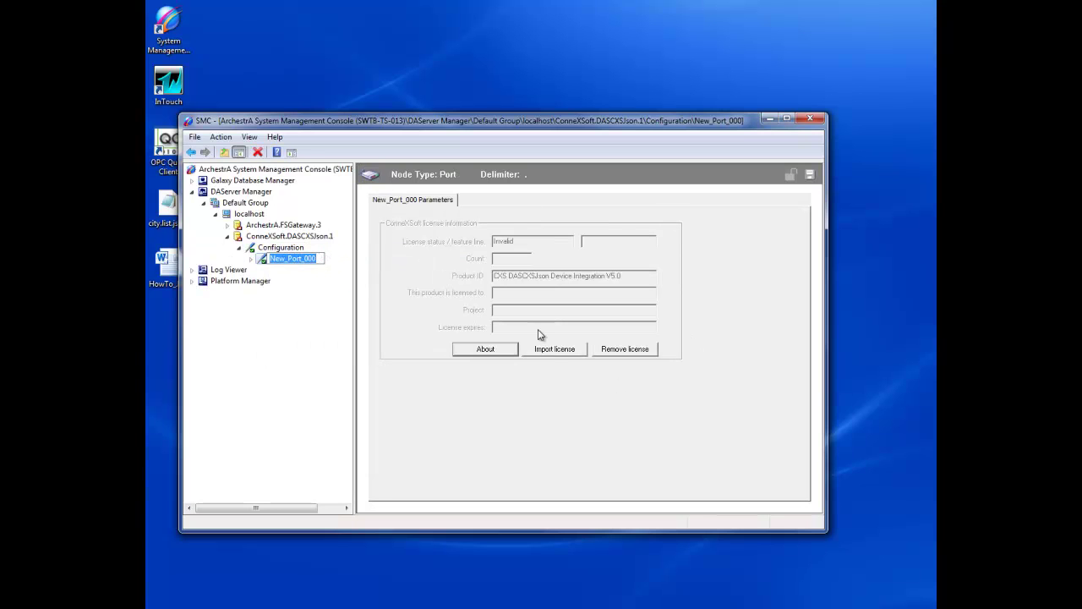
Step: View the license import dialog without importing a file, and add a JsonService object under the new port
{"action": "left_click", "coordinate": [563, 357]}
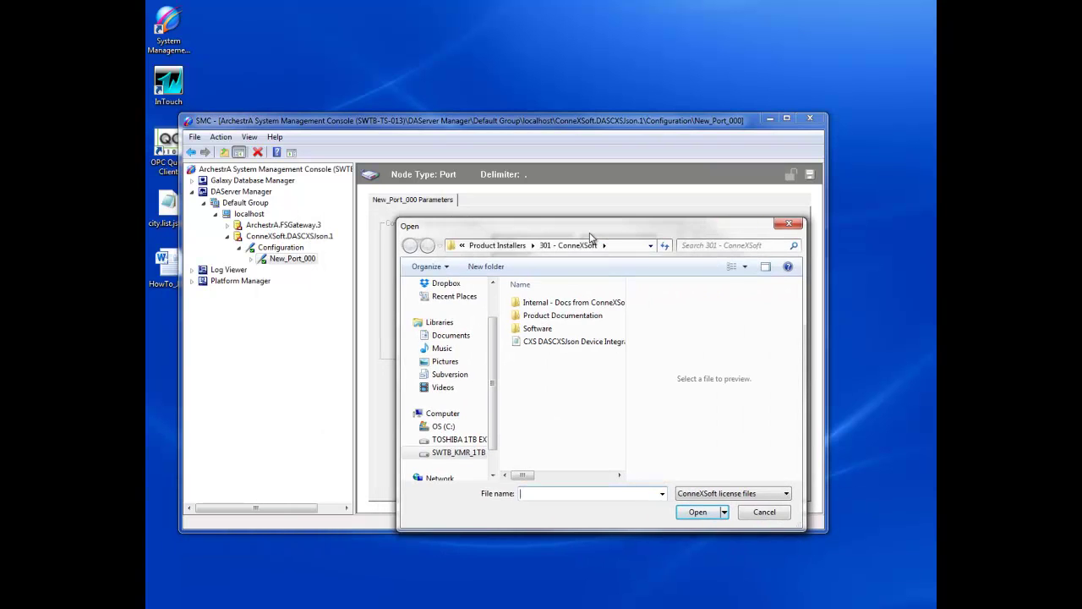
{"action": "left_click", "coordinate": [763, 512]}
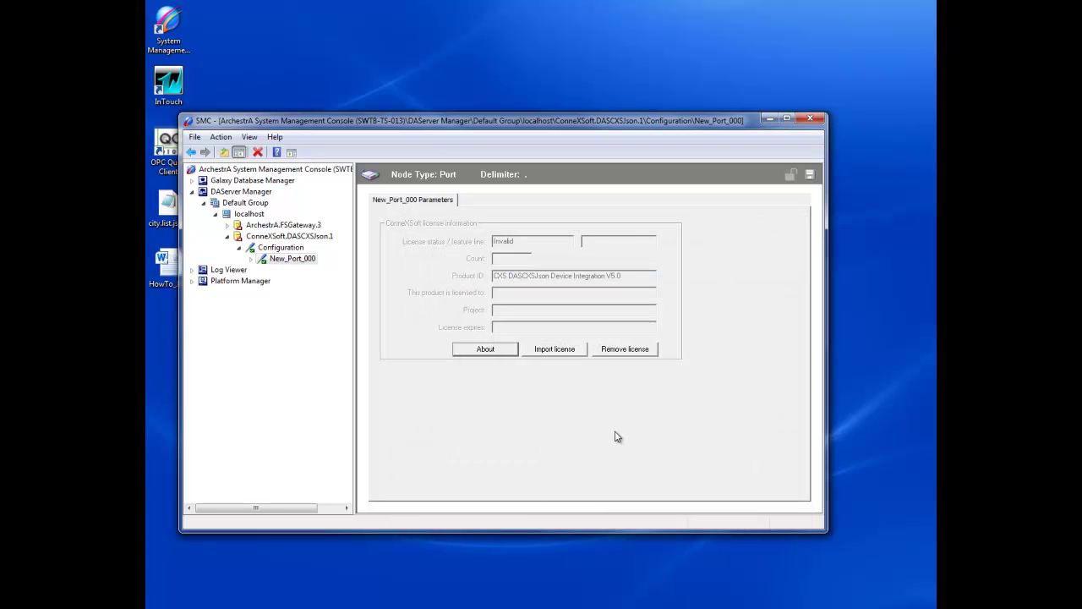
{"action": "right_click", "coordinate": [298, 259]}
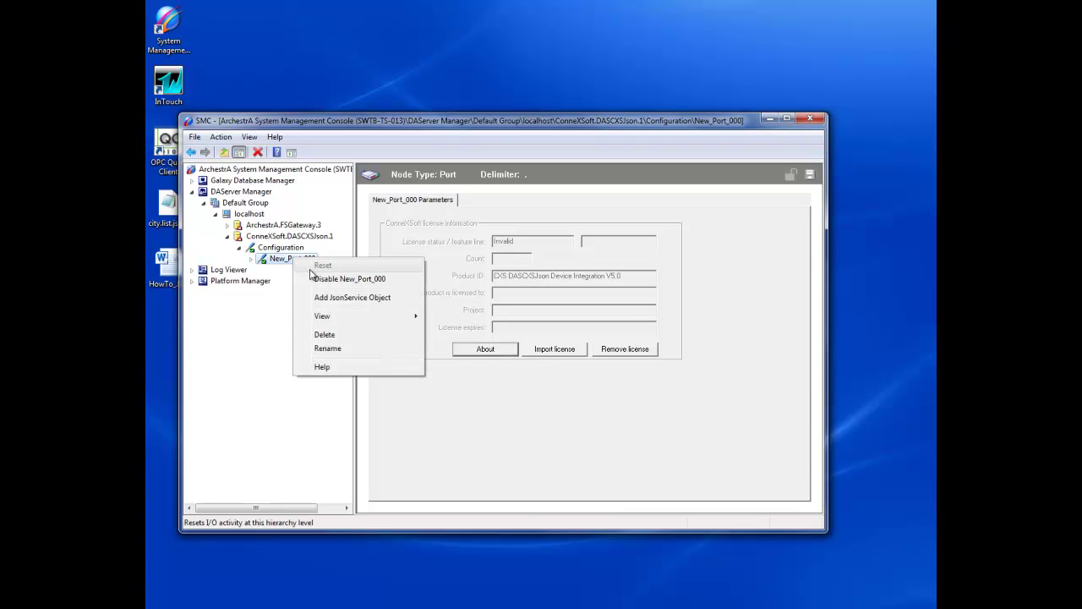
{"action": "left_click", "coordinate": [330, 297]}
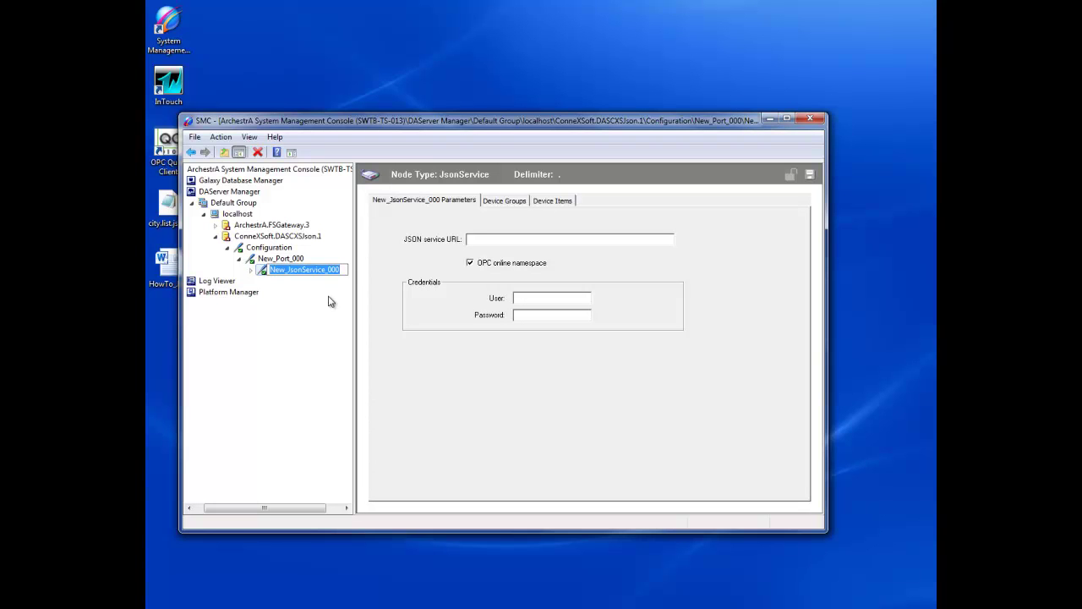
Step: Copy the full request URL for the Charlotte city code from the Notepad notes
{"action": "left_click", "coordinate": [475, 242]}
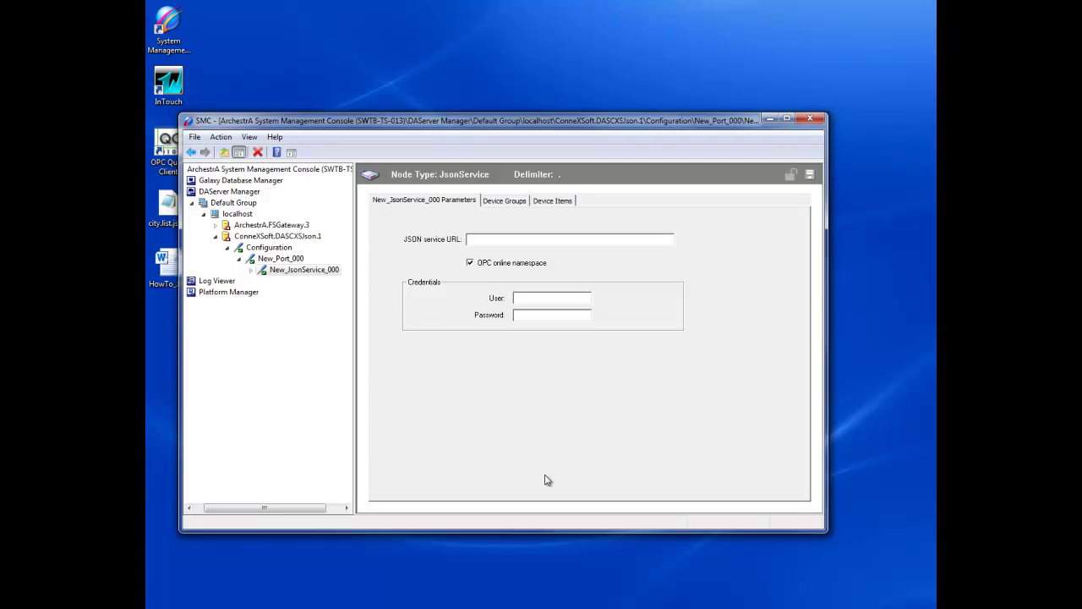
{"action": "left_click", "coordinate": [542, 566]}
{"action": "key", "text": "alt+Tab"}
{"action": "left_click", "coordinate": [484, 181]}
{"action": "left_click_drag", "start_coordinate": [449, 149], "coordinate": [846, 163]}
{"action": "left_click", "coordinate": [296, 163]}
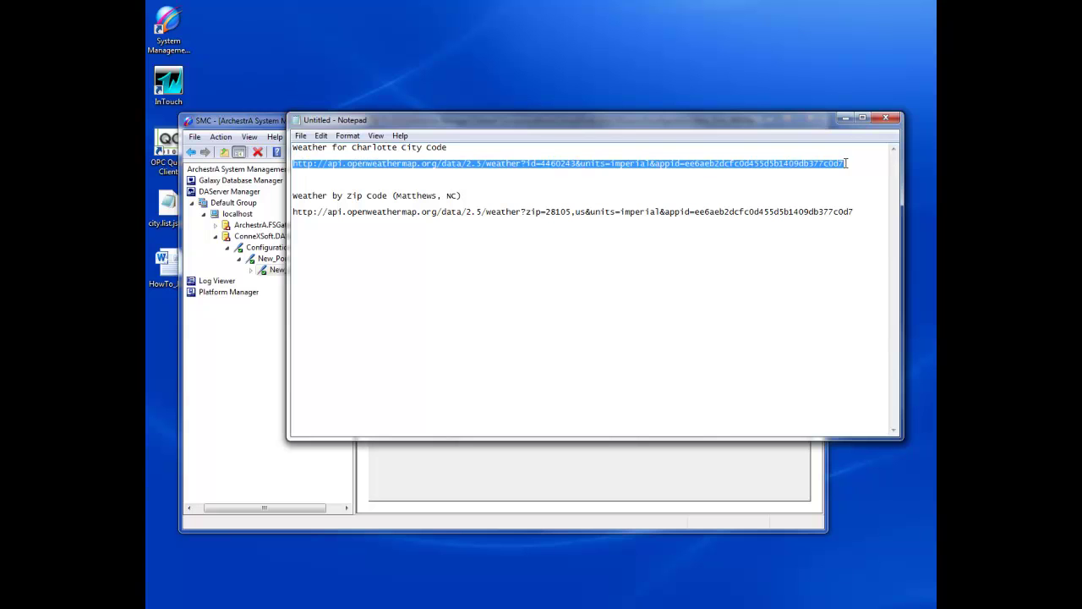
{"action": "right_click", "coordinate": [832, 163]}
{"action": "left_click", "coordinate": [805, 203]}
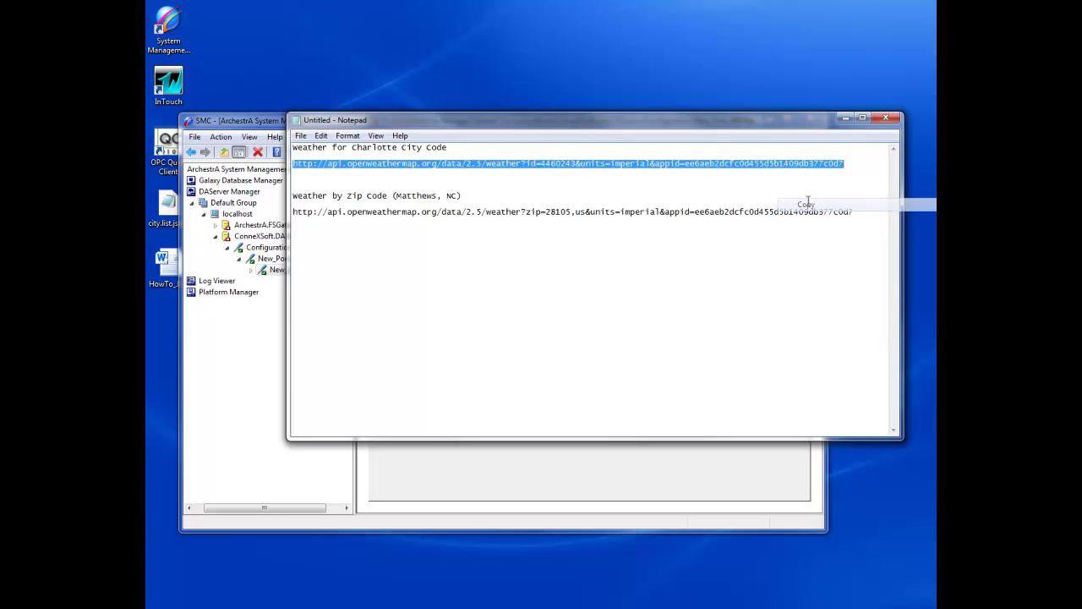
Step: Paste the copied Charlotte weather URL, including its API key, into the new service's JSON service URL
{"action": "left_click", "coordinate": [284, 129]}
{"action": "right_click", "coordinate": [486, 243]}
{"action": "left_click", "coordinate": [515, 294]}
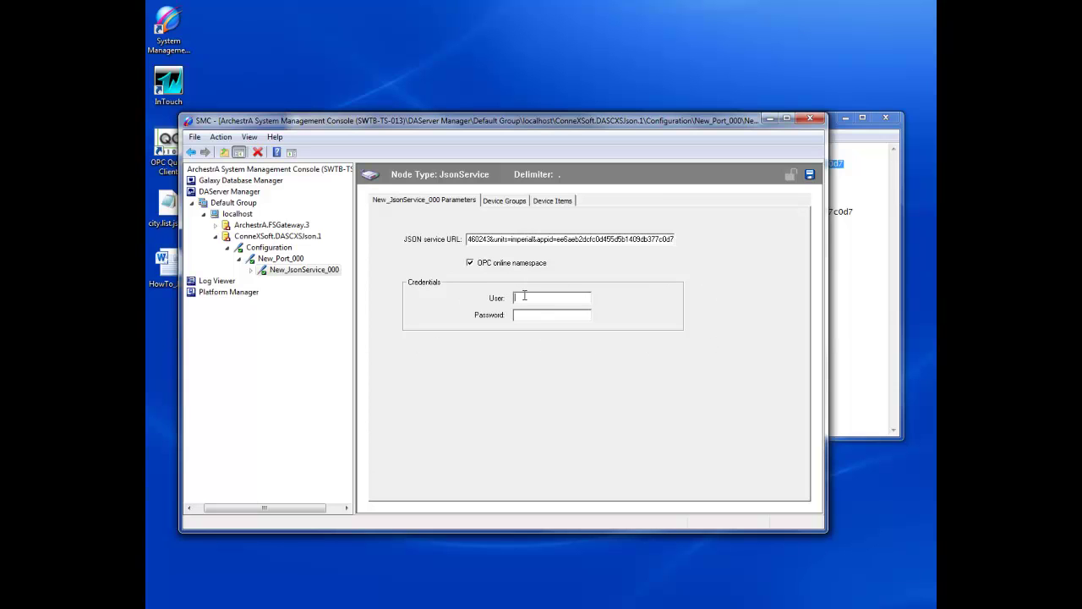
Step: Try filling in the service's user and password credentials, and clear both entries
{"action": "type", "text": "UsernamePassword"}
{"action": "key", "text": "BackSpace"}
{"action": "key", "text": "BackSpace"}
{"action": "key", "text": "BackSpace"}
{"action": "key", "text": "BackSpace"}
{"action": "key", "text": "BackSpace"}
{"action": "key", "text": "BackSpace"}
{"action": "key", "text": "BackSpace"}
{"action": "key", "text": "BackSpace"}
{"action": "left_click_drag", "start_coordinate": [578, 297], "coordinate": [435, 304]}
{"action": "key", "text": "BackSpace"}
Step: Add a device group named CharlotteWeather to the new JSON service
{"action": "left_click", "coordinate": [471, 266]}
{"action": "left_click", "coordinate": [499, 204]}
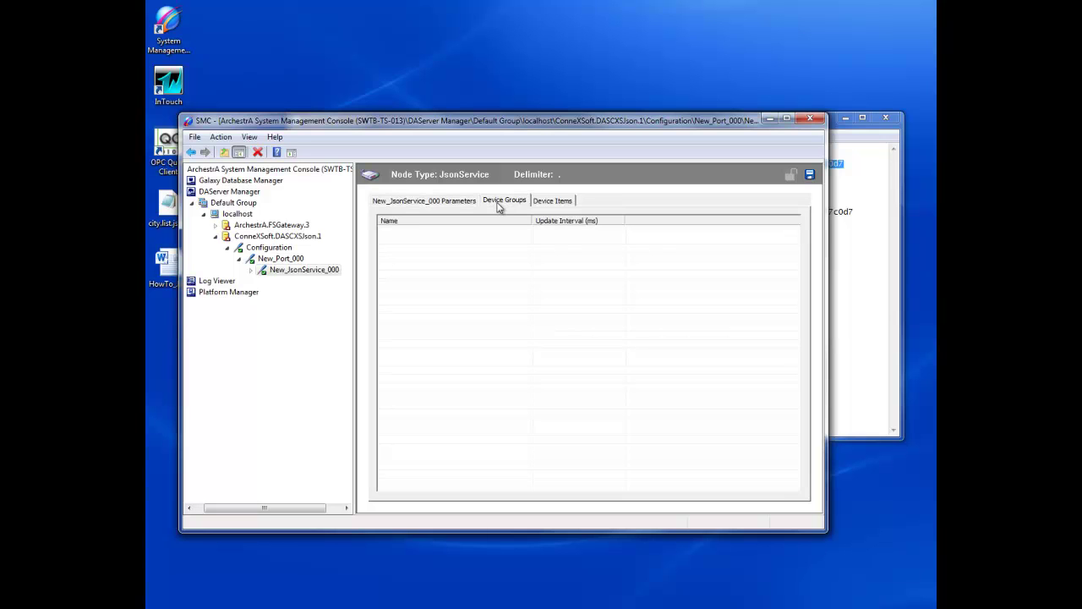
{"action": "right_click", "coordinate": [433, 233]}
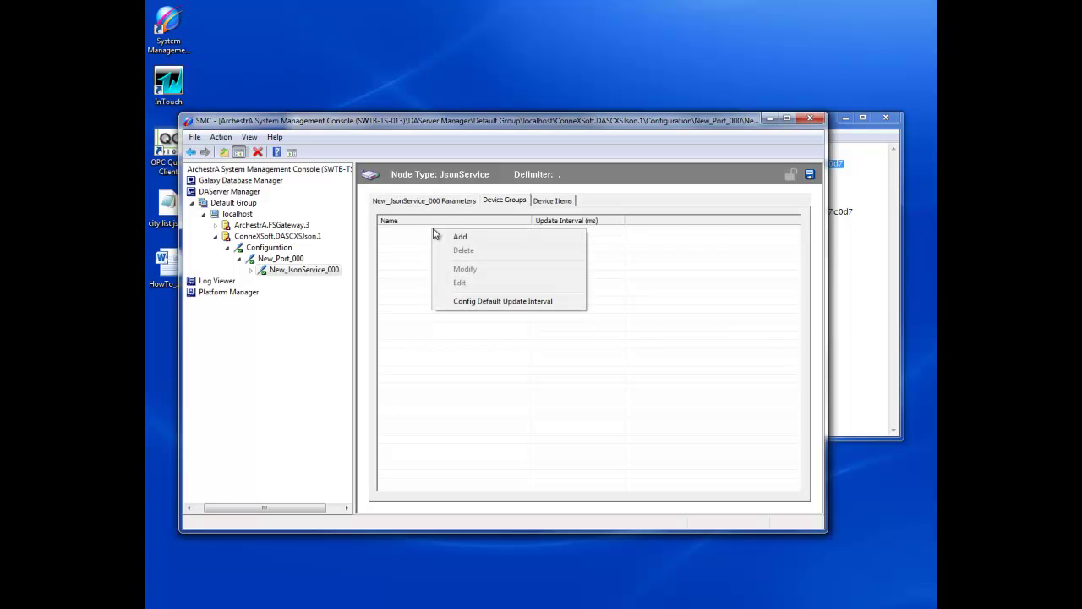
{"action": "left_click", "coordinate": [481, 237]}
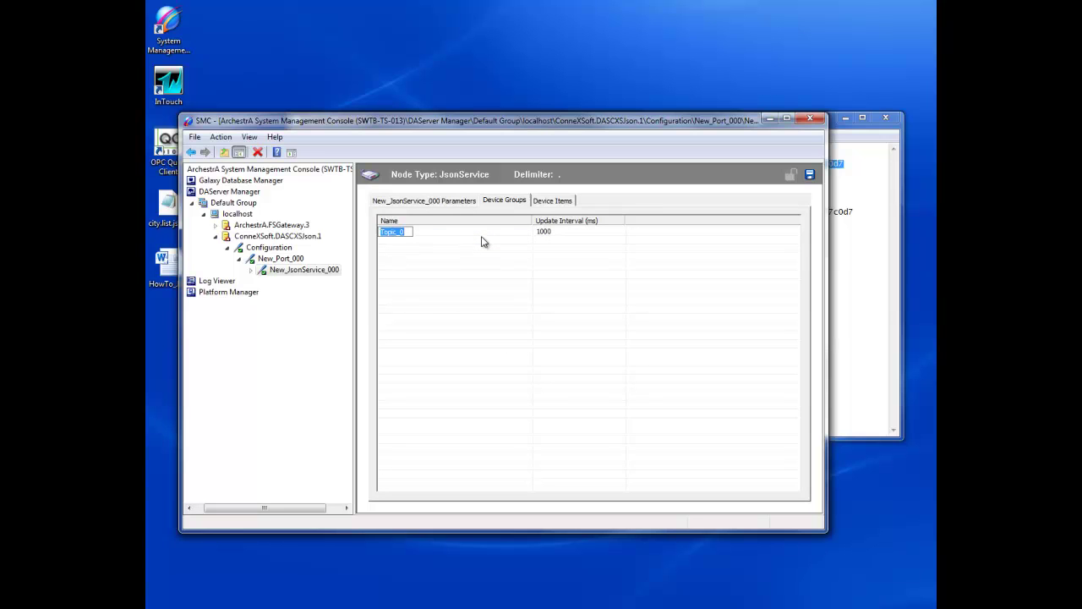
{"action": "type", "text": "CharlotteWeather"}
{"action": "key", "text": "Return"}
{"action": "left_click", "coordinate": [552, 235]}
Step: Add a device item named CharlotteTemp with the item reference main.temp
{"action": "left_click", "coordinate": [554, 201]}
{"action": "right_click", "coordinate": [413, 235]}
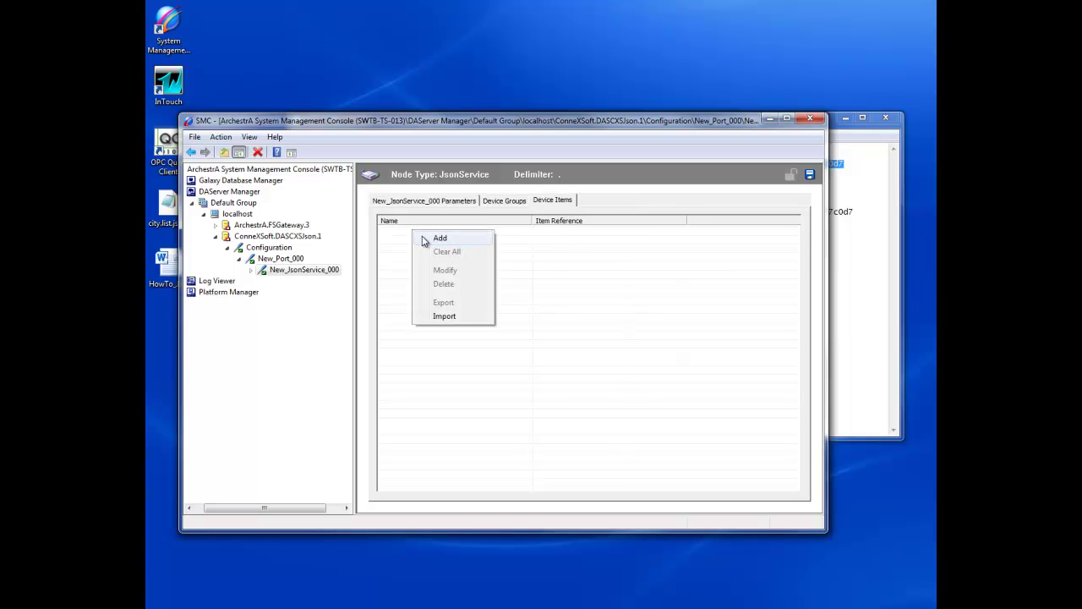
{"action": "left_click", "coordinate": [424, 238]}
{"action": "type", "text": "CharlotteTemp"}
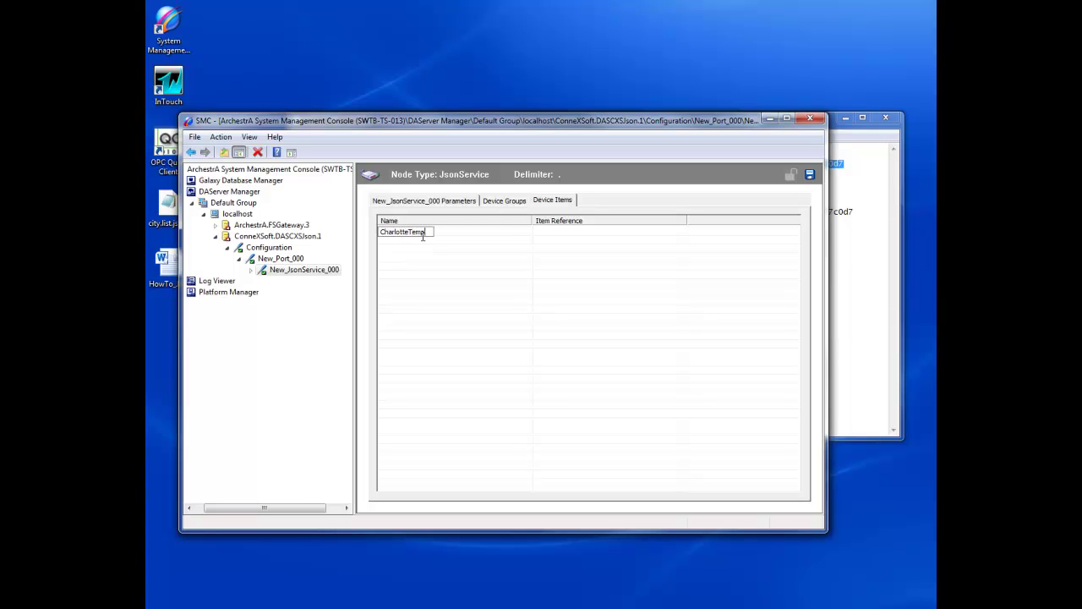
{"action": "left_click", "coordinate": [561, 231]}
{"action": "type", "text": "main.temp"}
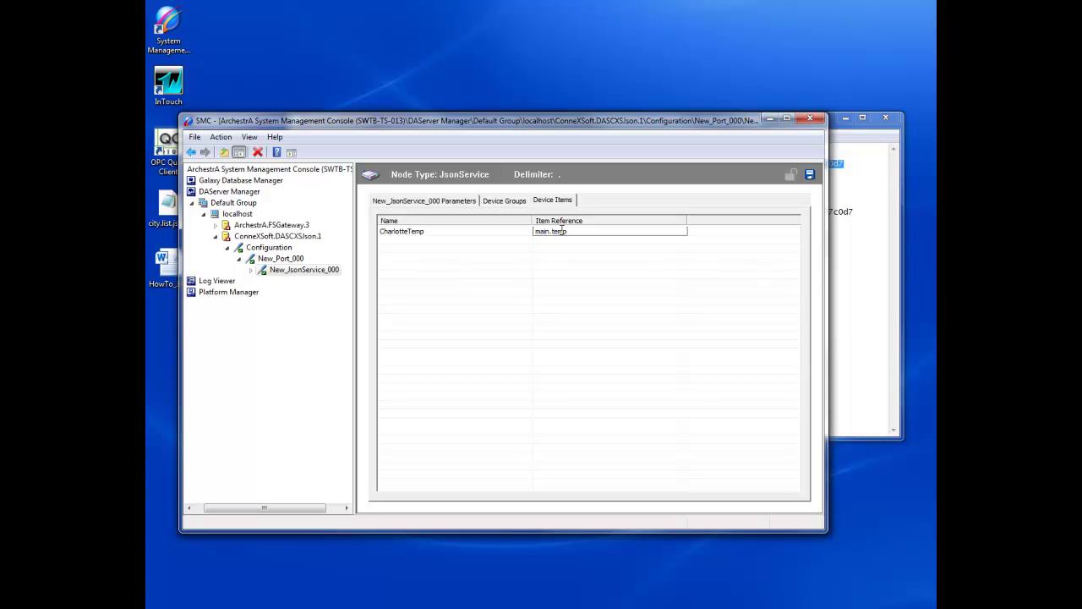
{"action": "left_click", "coordinate": [452, 233]}
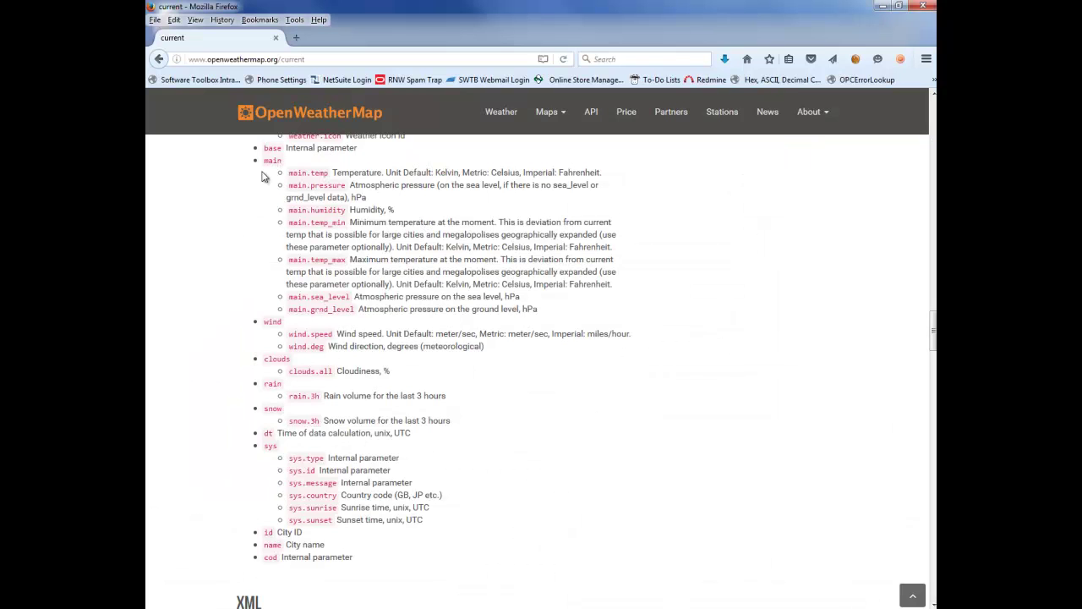
Step: Check the main.temp parameter name in the OpenWeatherMap documentation in Firefox
{"action": "left_click_drag", "start_coordinate": [289, 172], "coordinate": [332, 173]}
{"action": "left_click", "coordinate": [882, 7]}
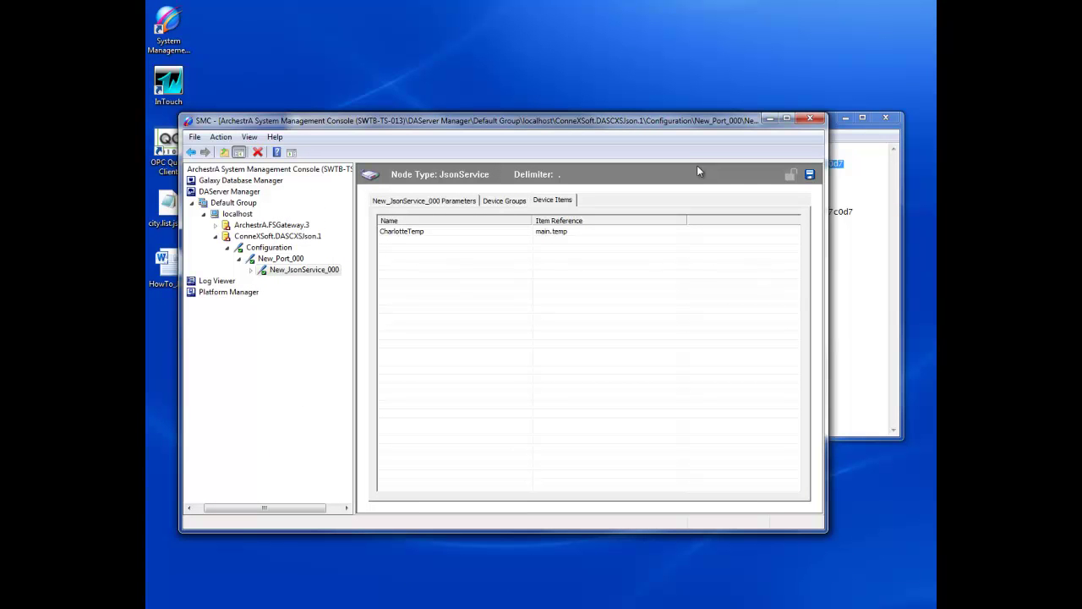
Step: Save the JSON service configuration and select the ConneXSoft.DASCXSJson.1 server
{"action": "left_click", "coordinate": [810, 175]}
{"action": "left_click", "coordinate": [272, 236]}
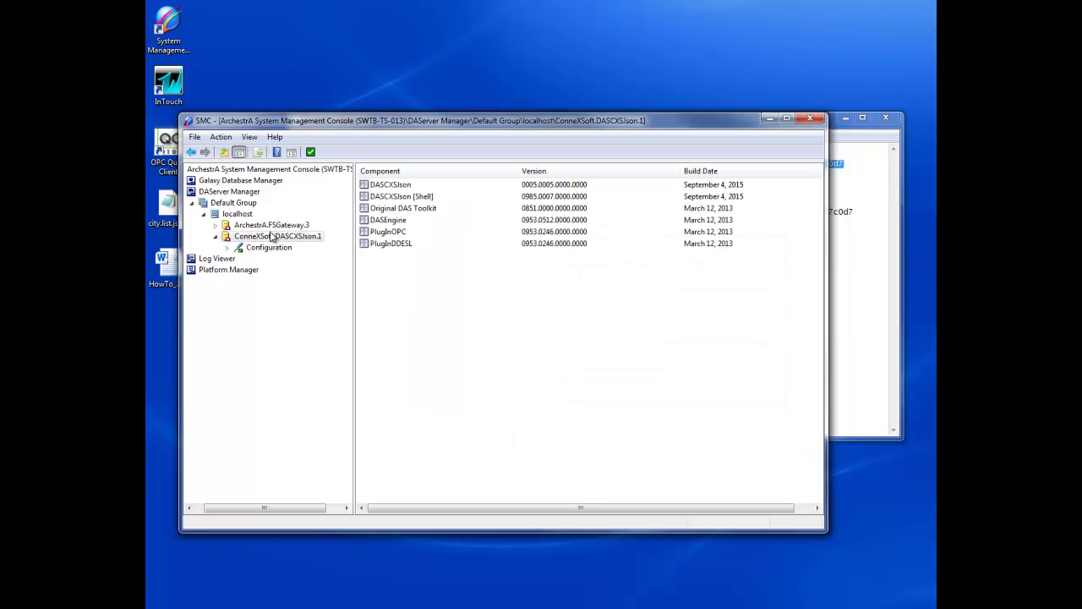
Step: Activate the ConneXSoft.DASCXSJson.1 server and minimize the console and Notepad windows
{"action": "right_click", "coordinate": [269, 235]}
{"action": "left_click", "coordinate": [291, 243]}
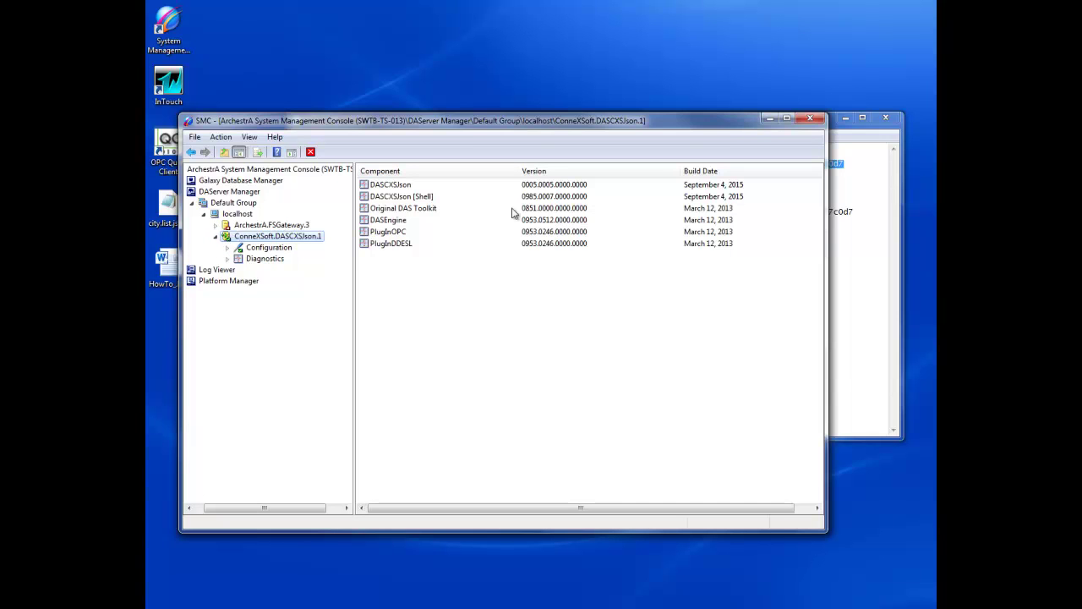
{"action": "left_click", "coordinate": [769, 118]}
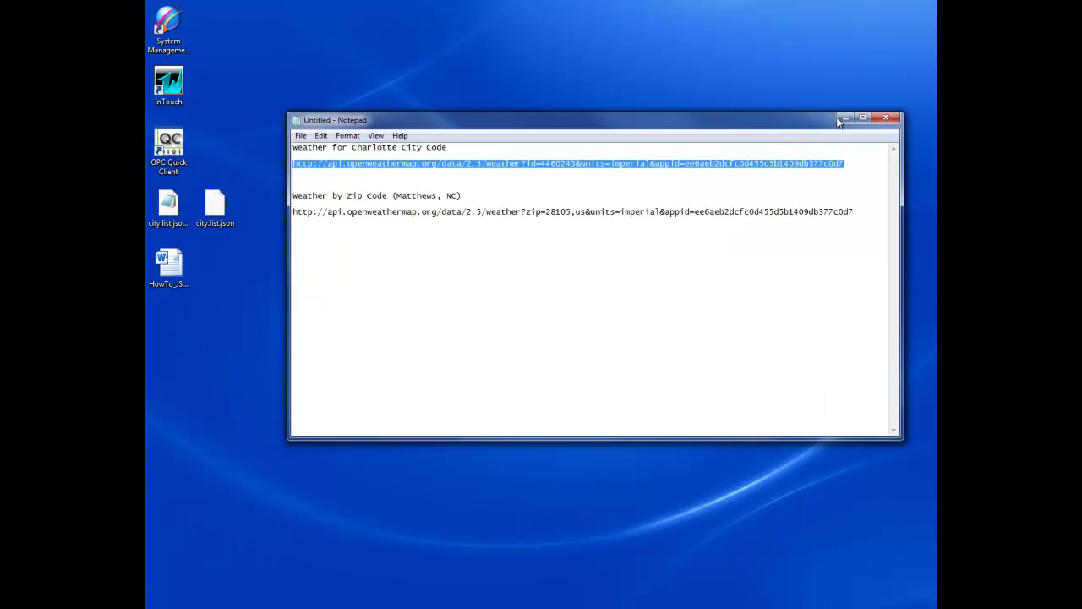
{"action": "left_click", "coordinate": [847, 118]}
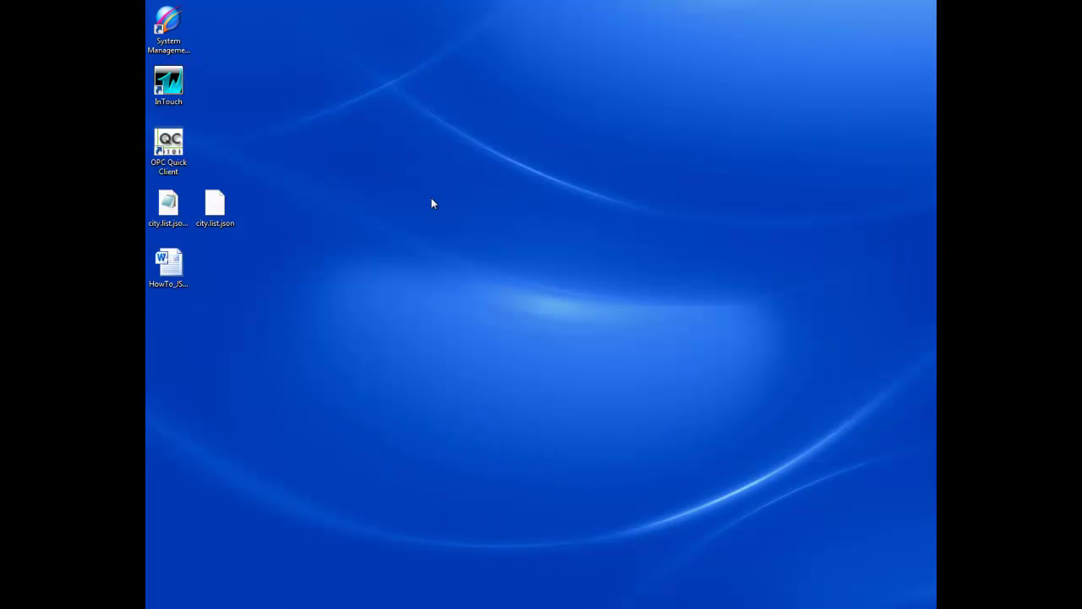
Step: Switch to OPC Quick Client and connect to the local ConneXSoft.DASCXSJson.1 server
{"action": "left_click", "coordinate": [705, 605]}
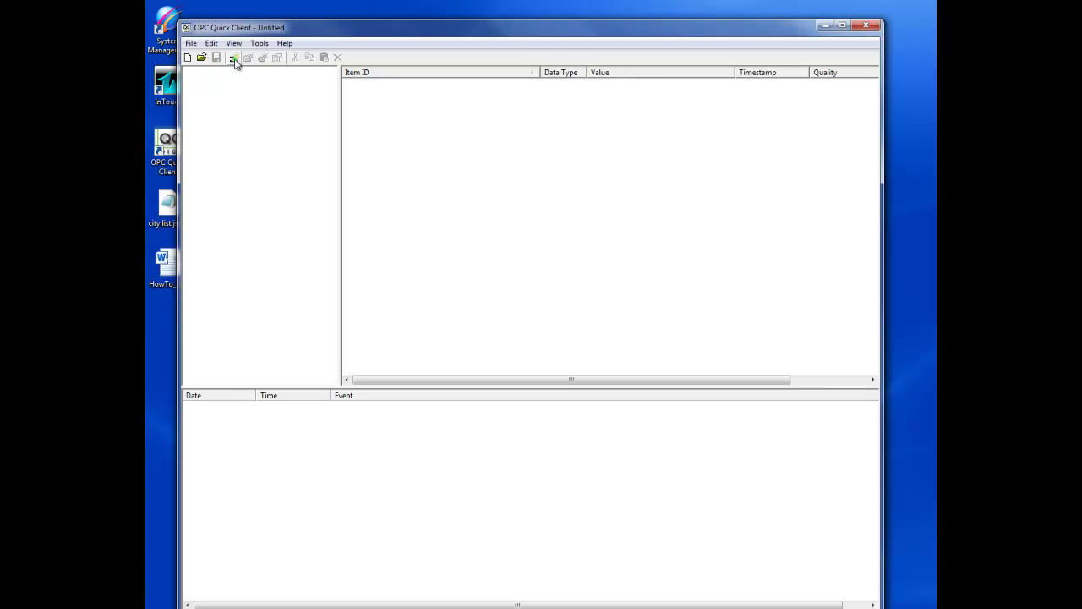
{"action": "left_click", "coordinate": [232, 59]}
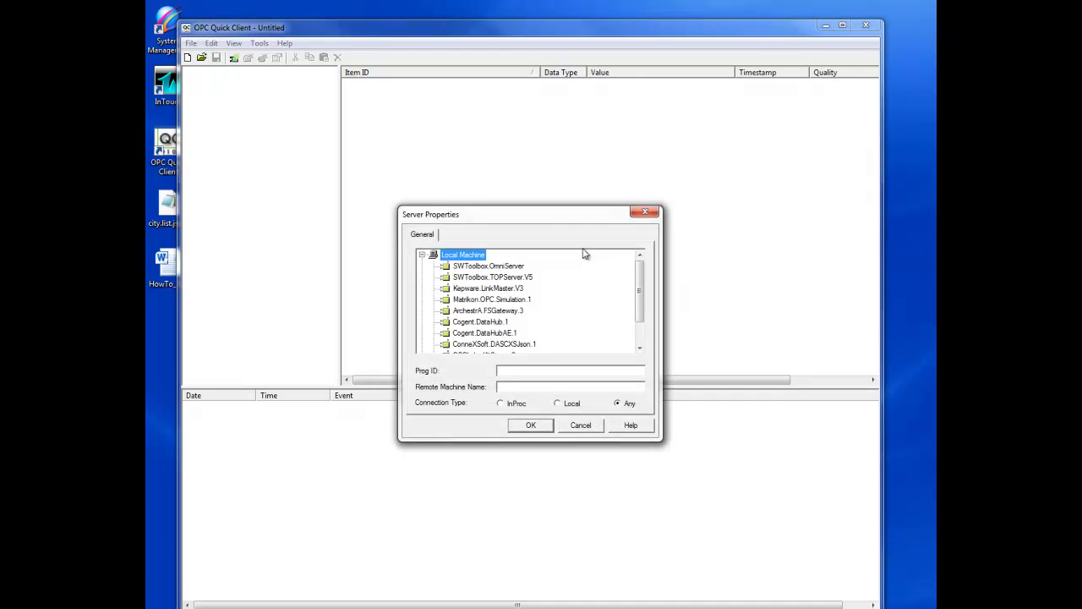
{"action": "left_click_drag", "start_coordinate": [639, 273], "coordinate": [640, 290]}
{"action": "left_click", "coordinate": [510, 323]}
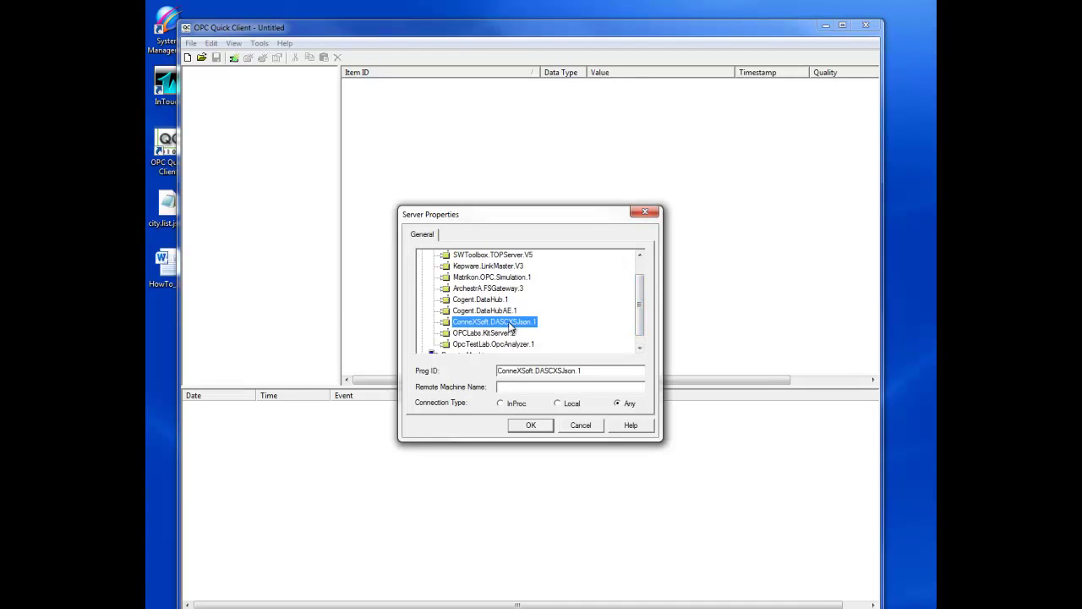
{"action": "left_click", "coordinate": [522, 426]}
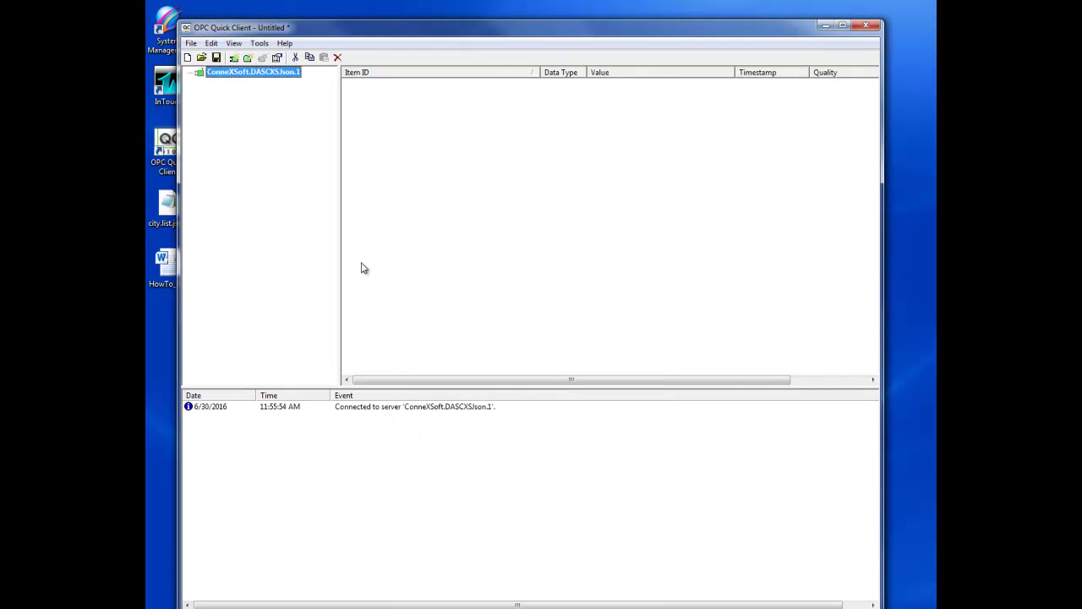
Step: Add a group with the default name and properties under the connected JSON server
{"action": "right_click", "coordinate": [254, 75]}
{"action": "left_click", "coordinate": [246, 58]}
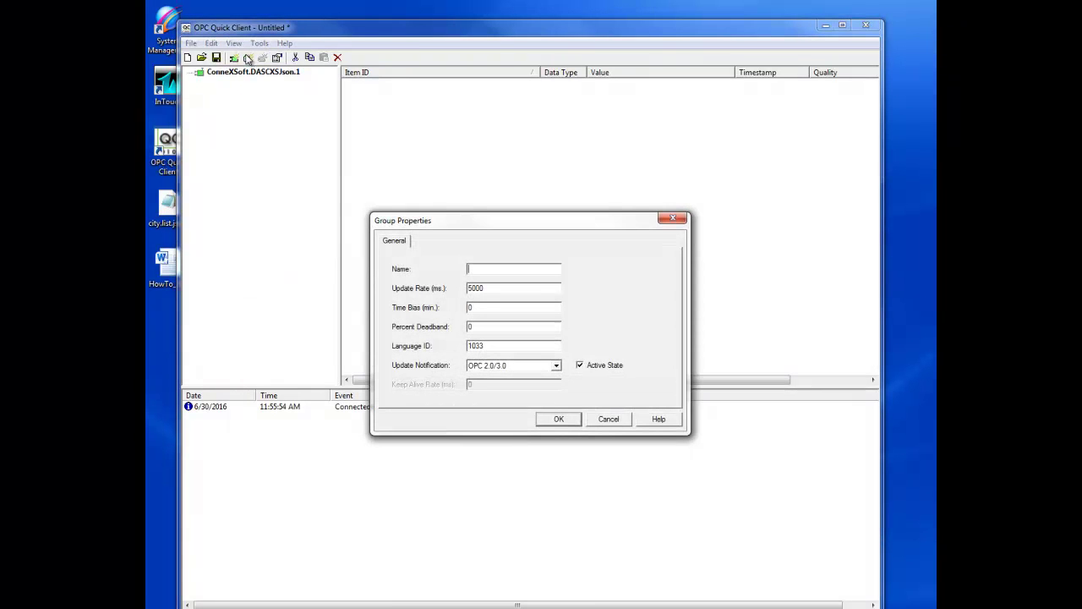
{"action": "left_click", "coordinate": [557, 419]}
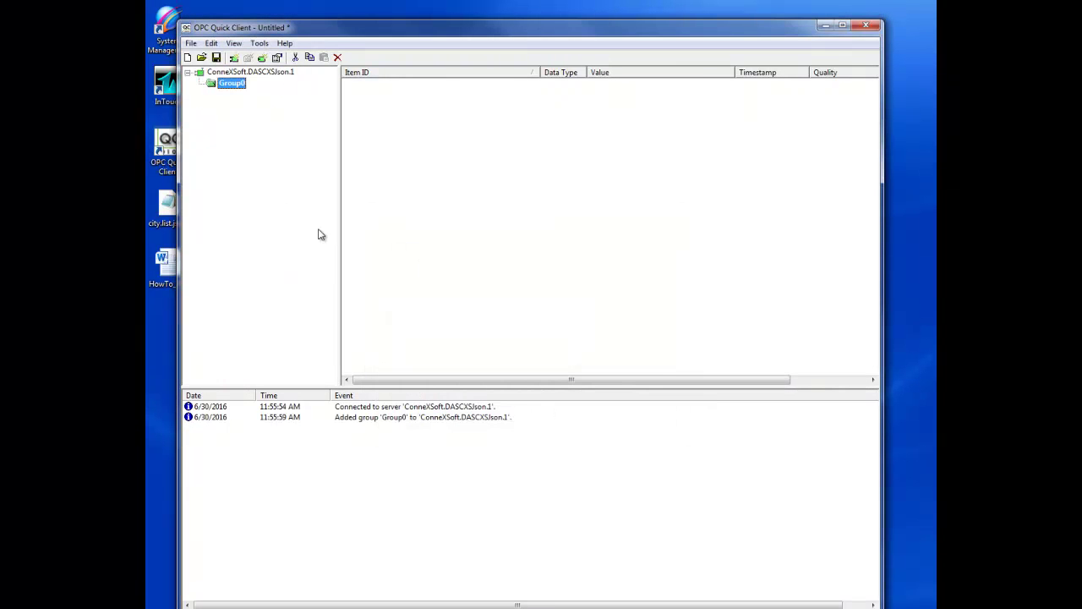
Step: Start adding items to the group, choosing main.temp and main.humidity from New_JsonService_000 under New_Port_000
{"action": "left_click", "coordinate": [263, 57]}
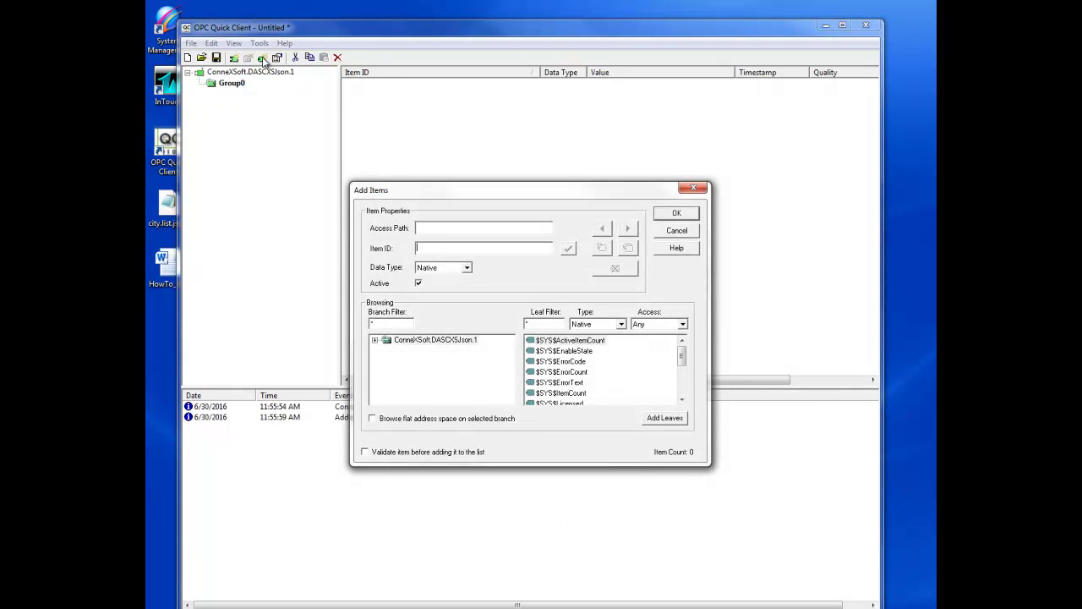
{"action": "left_click", "coordinate": [374, 340]}
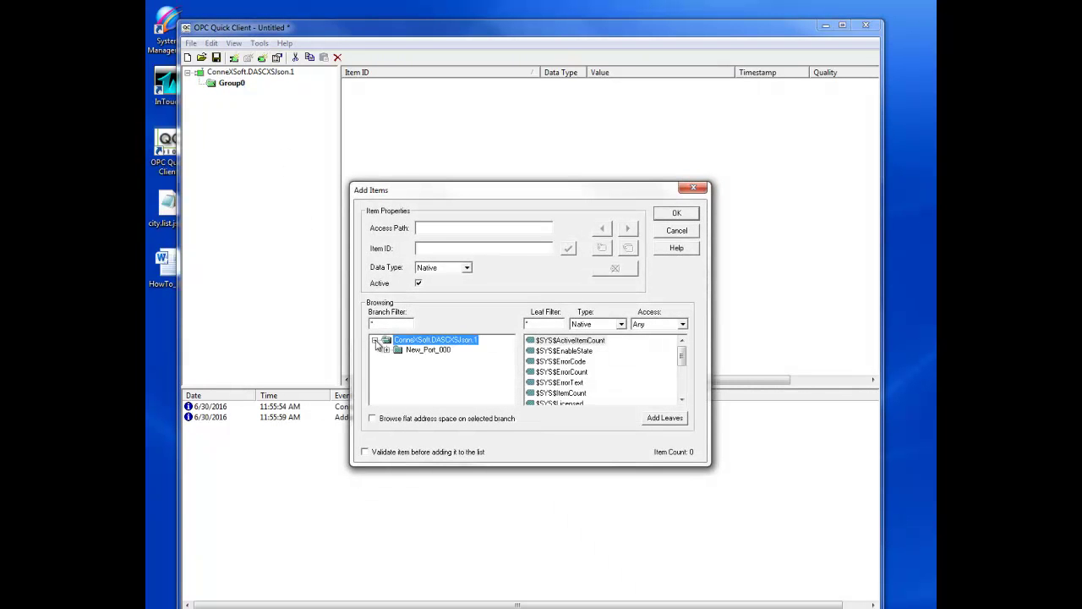
{"action": "left_click", "coordinate": [386, 350]}
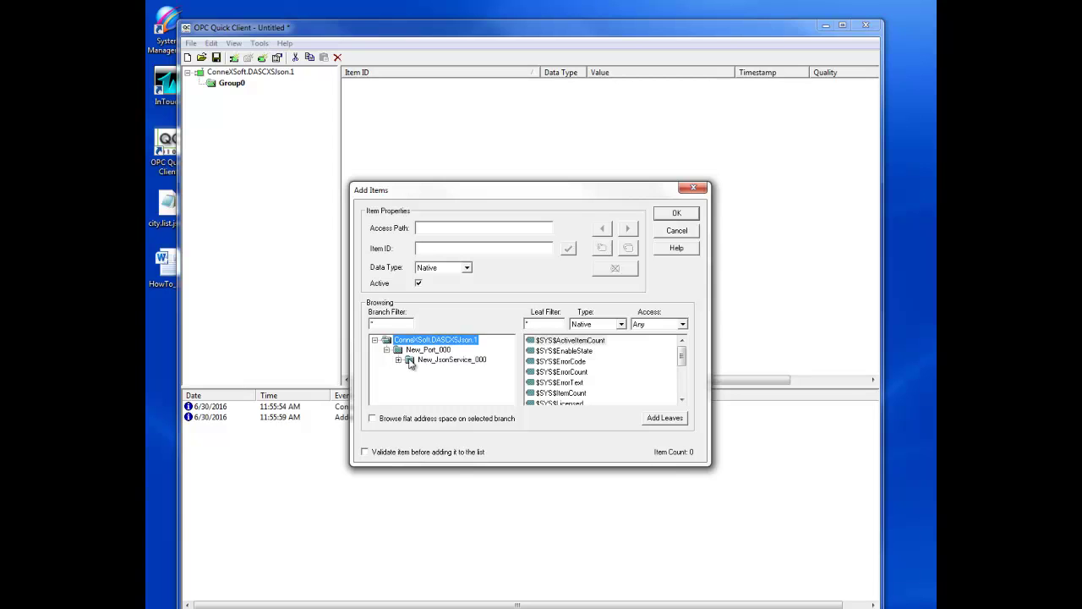
{"action": "left_click", "coordinate": [410, 360]}
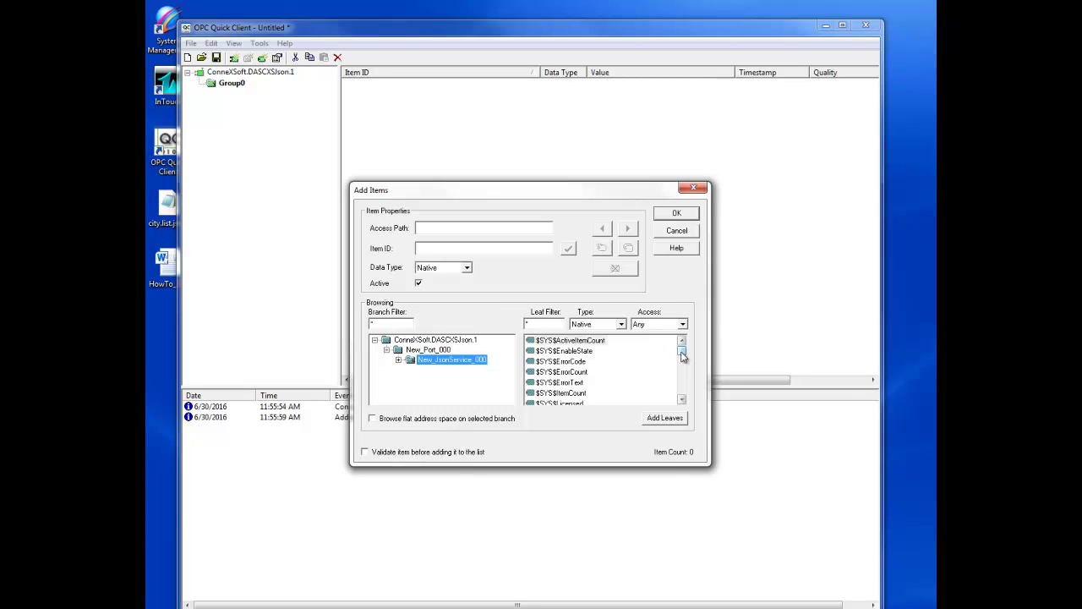
{"action": "left_click_drag", "start_coordinate": [681, 352], "coordinate": [682, 371]}
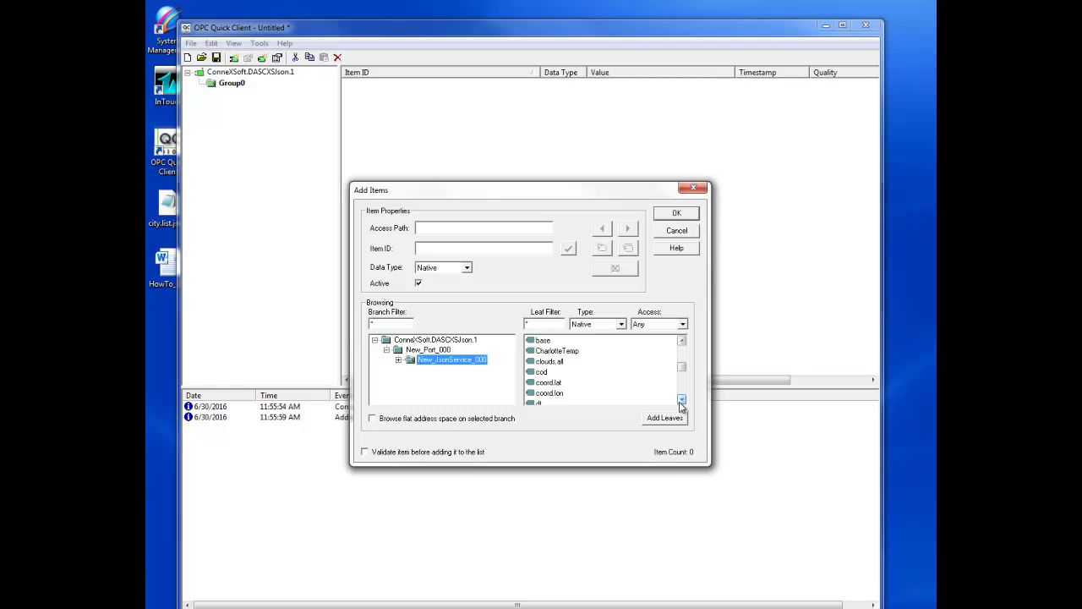
{"action": "left_click_drag", "start_coordinate": [682, 371], "coordinate": [683, 380]}
{"action": "left_click", "coordinate": [551, 362]}
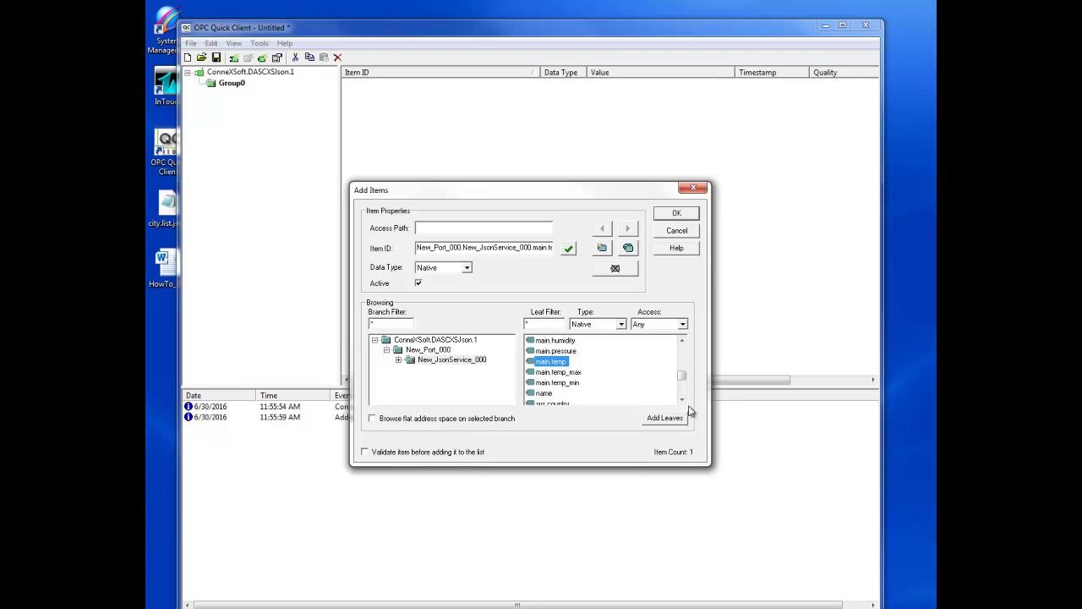
{"action": "double_click", "coordinate": [559, 341]}
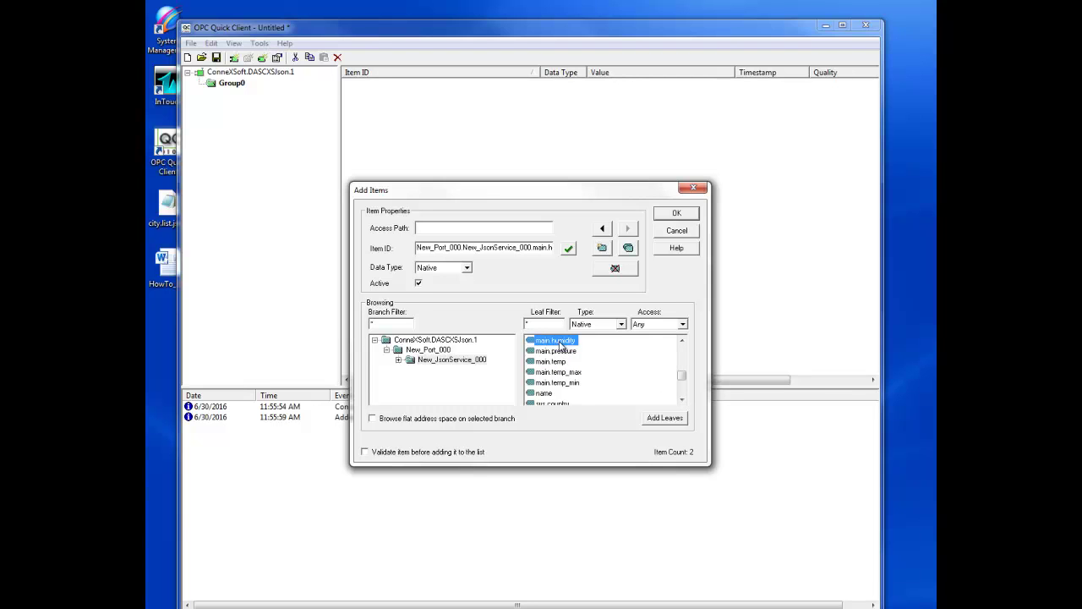
Step: Include the wind.speed and name items from the same JSON service and add all the chosen items to the group
{"action": "left_click_drag", "start_coordinate": [682, 376], "coordinate": [681, 393]}
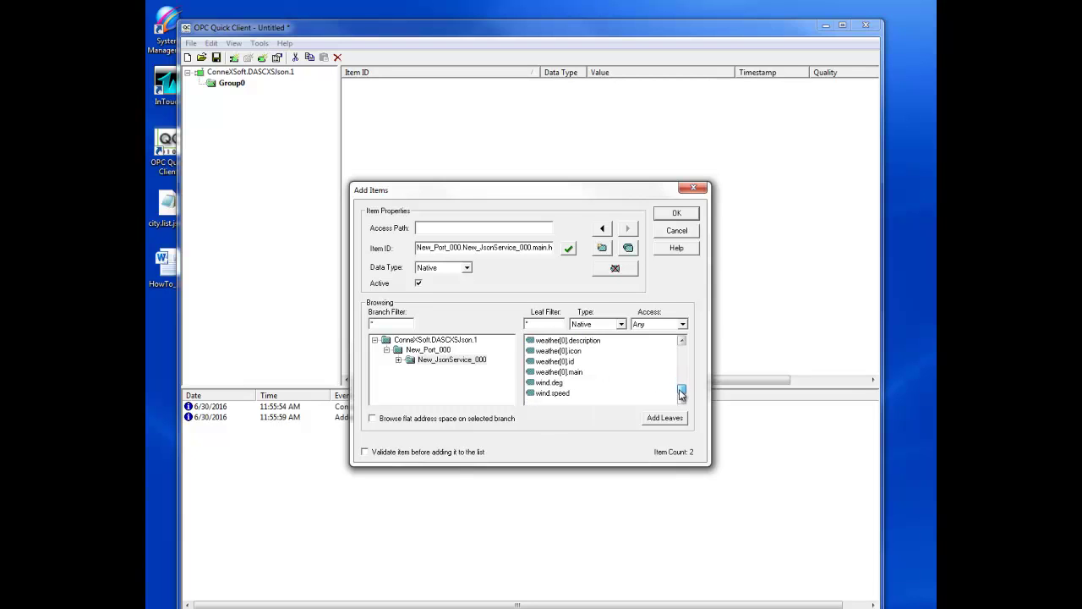
{"action": "double_click", "coordinate": [563, 394]}
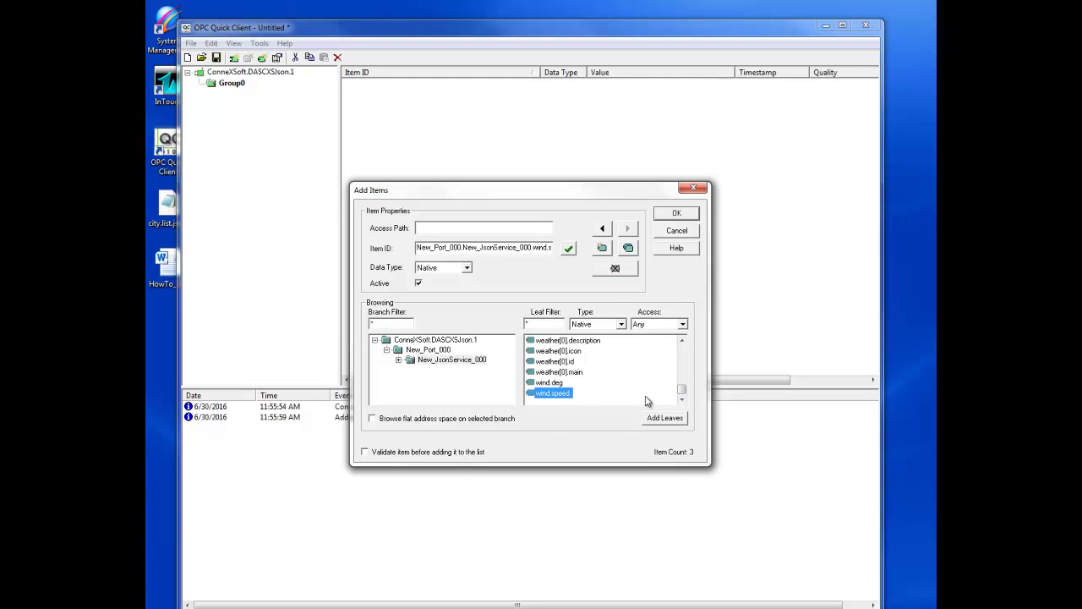
{"action": "mouse_move", "coordinate": [681, 391]}
{"action": "left_mouse_down"}
{"action": "mouse_move", "coordinate": [684, 367]}
{"action": "mouse_move", "coordinate": [683, 378]}
{"action": "left_mouse_up"}
{"action": "double_click", "coordinate": [545, 373]}
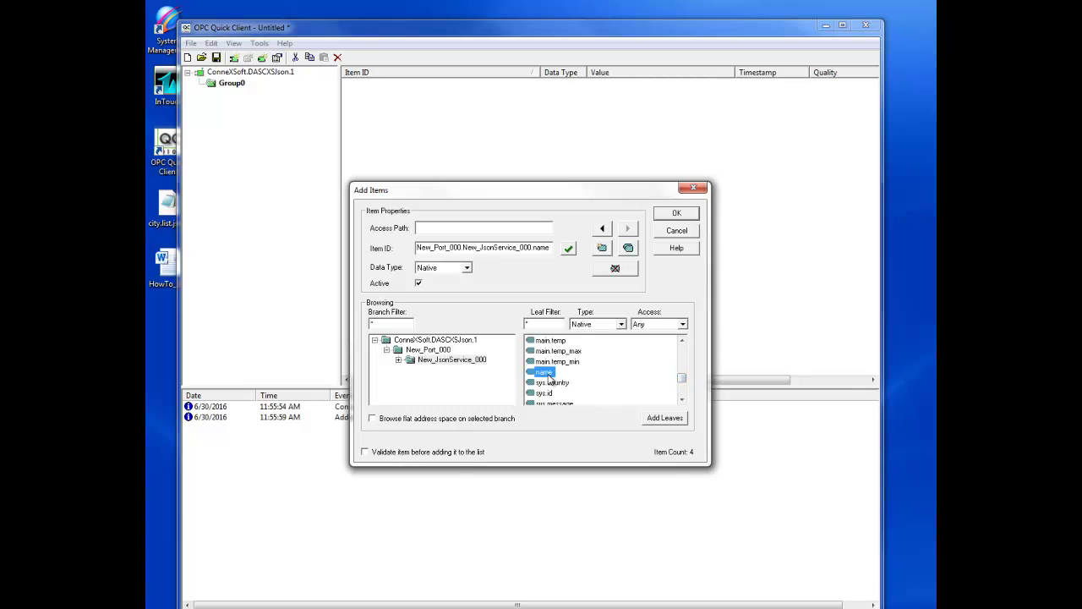
{"action": "left_click", "coordinate": [676, 216]}
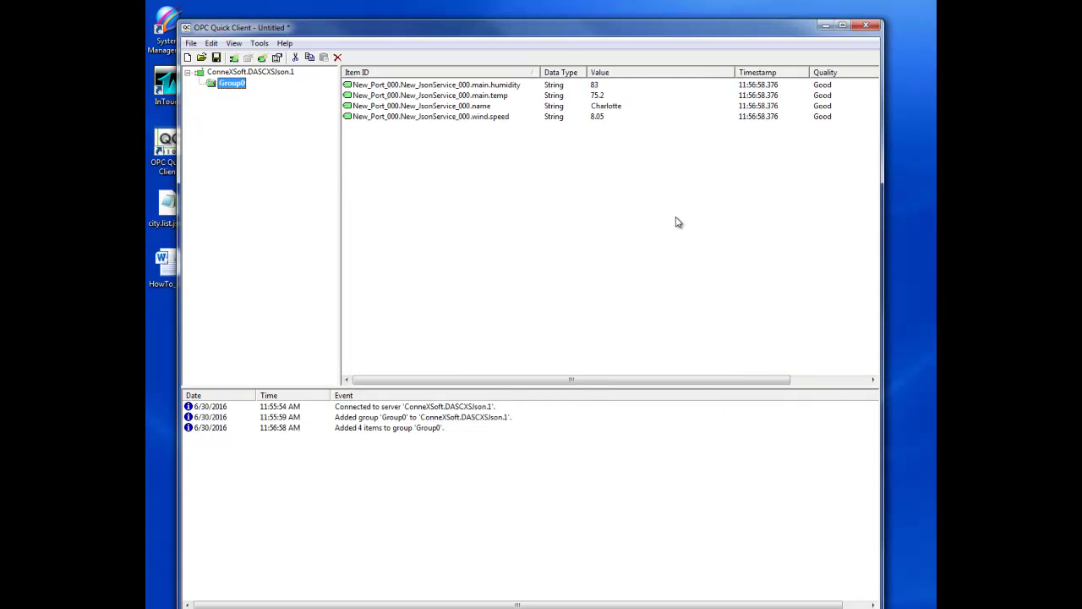
Step: Examine the live values of the main.temp, main.humidity, wind.speed and name items
{"action": "left_click", "coordinate": [483, 98]}
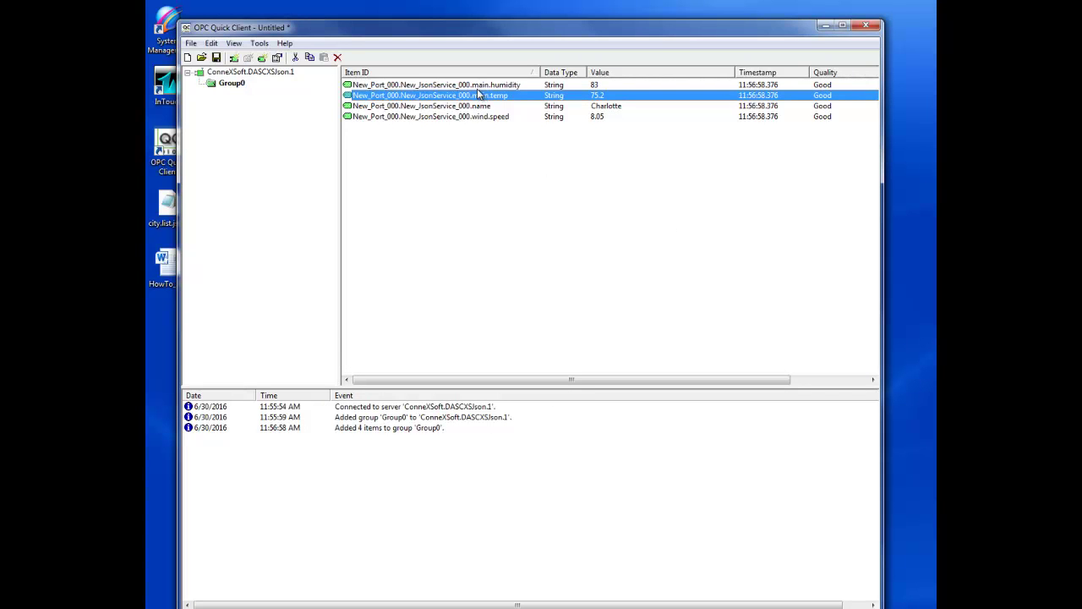
{"action": "left_click", "coordinate": [479, 86]}
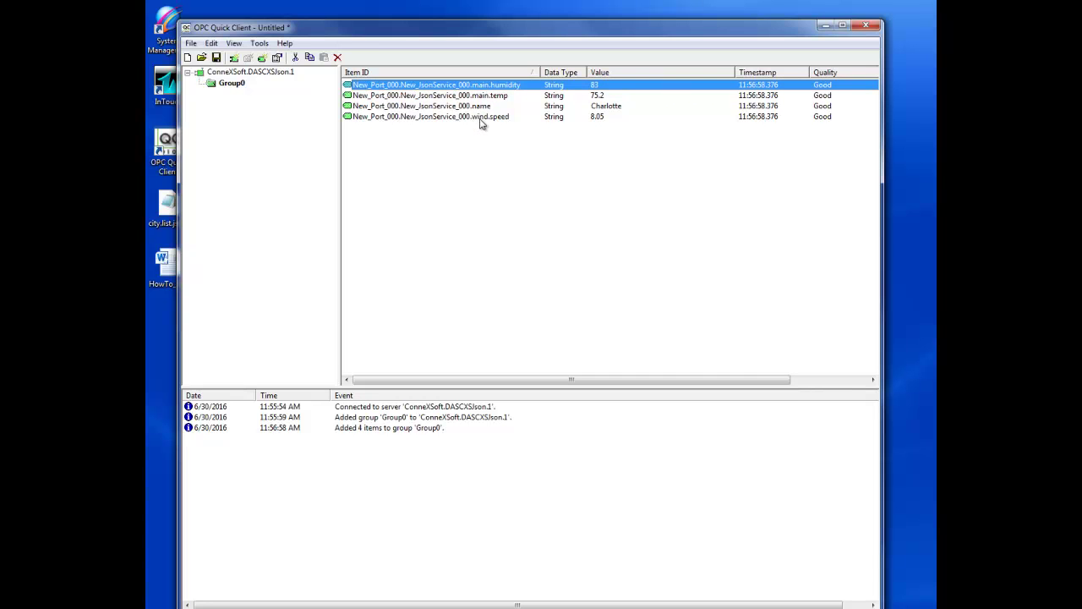
{"action": "left_click", "coordinate": [480, 118]}
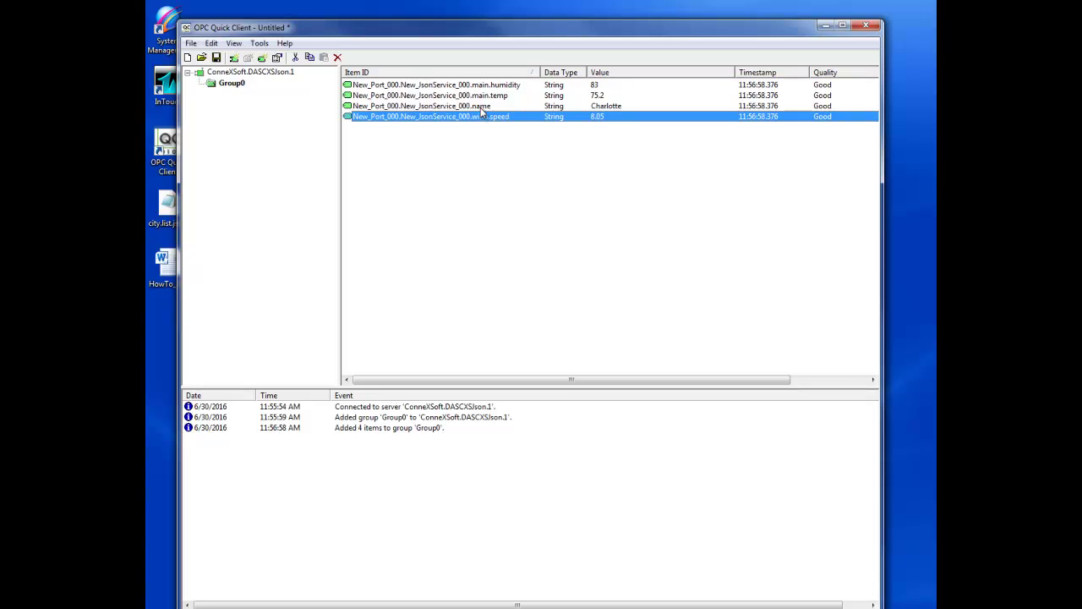
{"action": "left_click", "coordinate": [482, 110]}
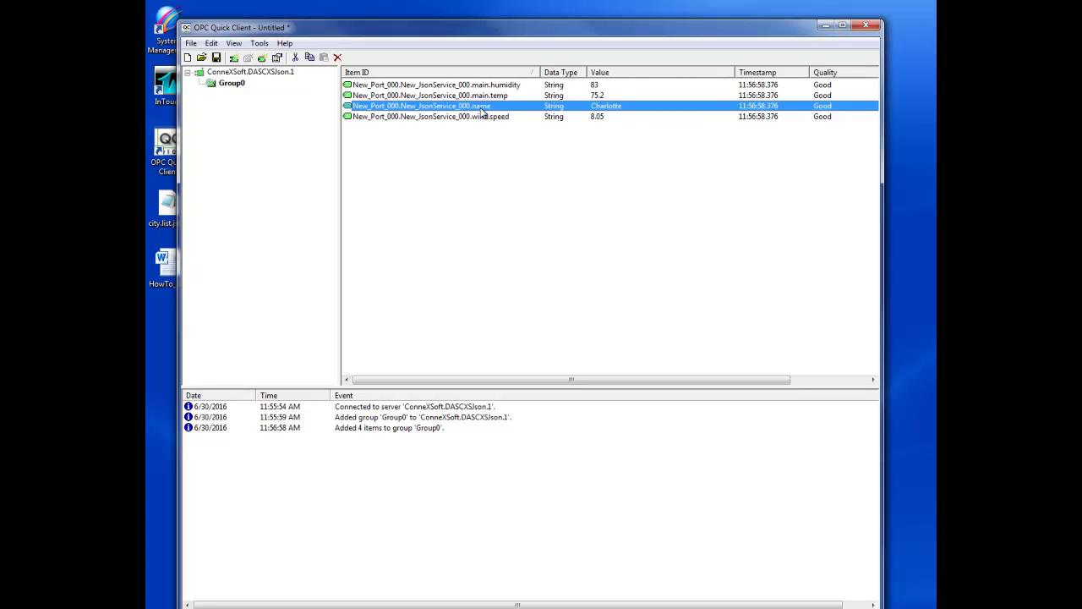
Step: Add the CharlotteTemp item from New_JsonService_000 under New_Port_000 to the group
{"action": "right_click", "coordinate": [239, 86]}
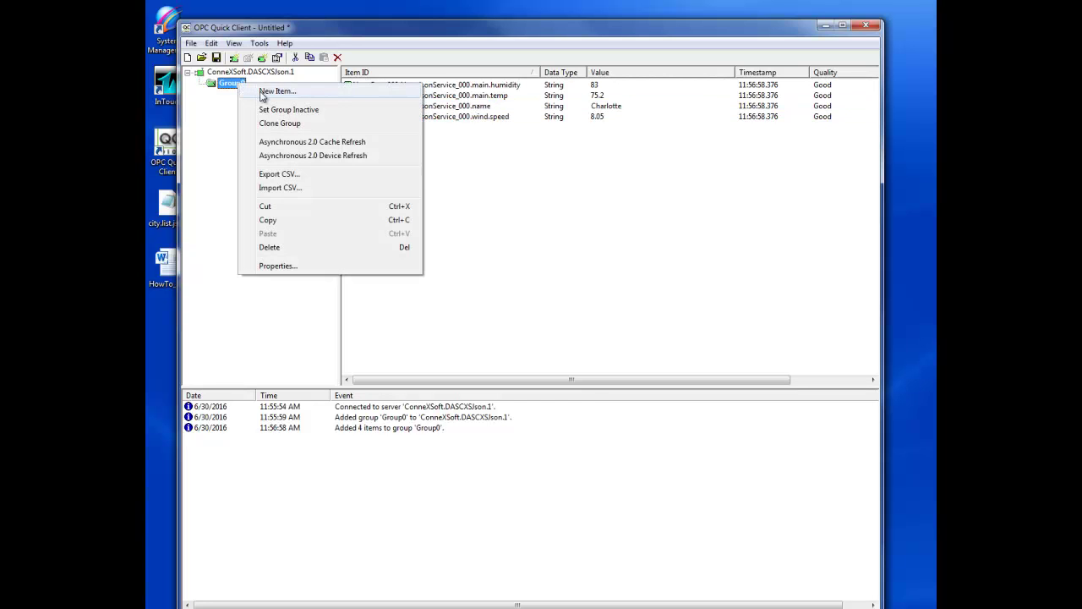
{"action": "left_click", "coordinate": [279, 91]}
{"action": "left_click", "coordinate": [374, 341]}
{"action": "left_click", "coordinate": [387, 350]}
{"action": "left_click", "coordinate": [440, 360]}
{"action": "scroll", "coordinate": [676, 362], "scroll_direction": "down", "scroll_amount": 3}
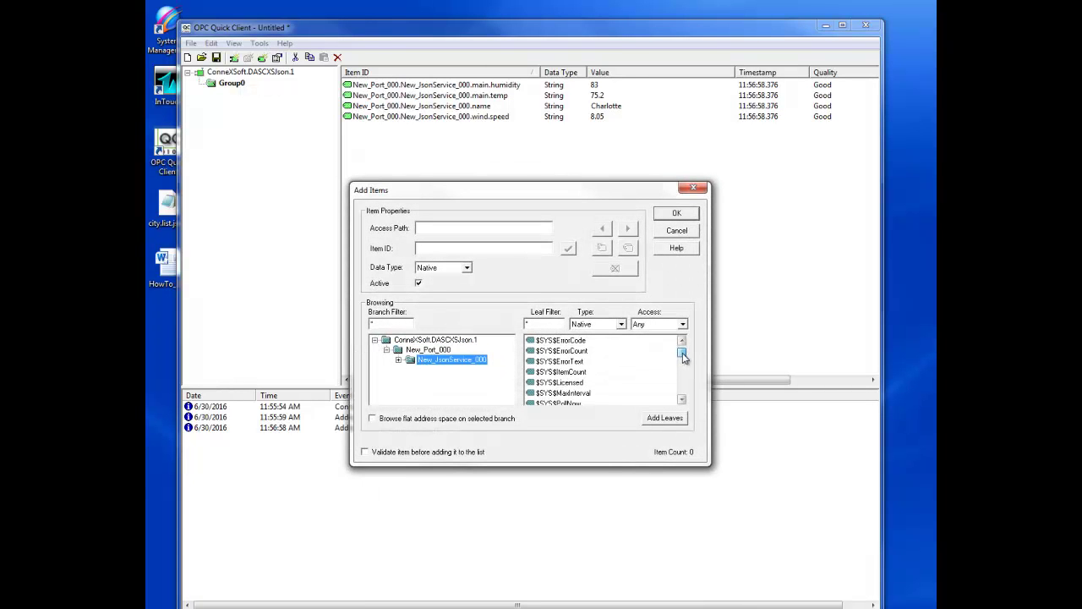
{"action": "left_click", "coordinate": [558, 372]}
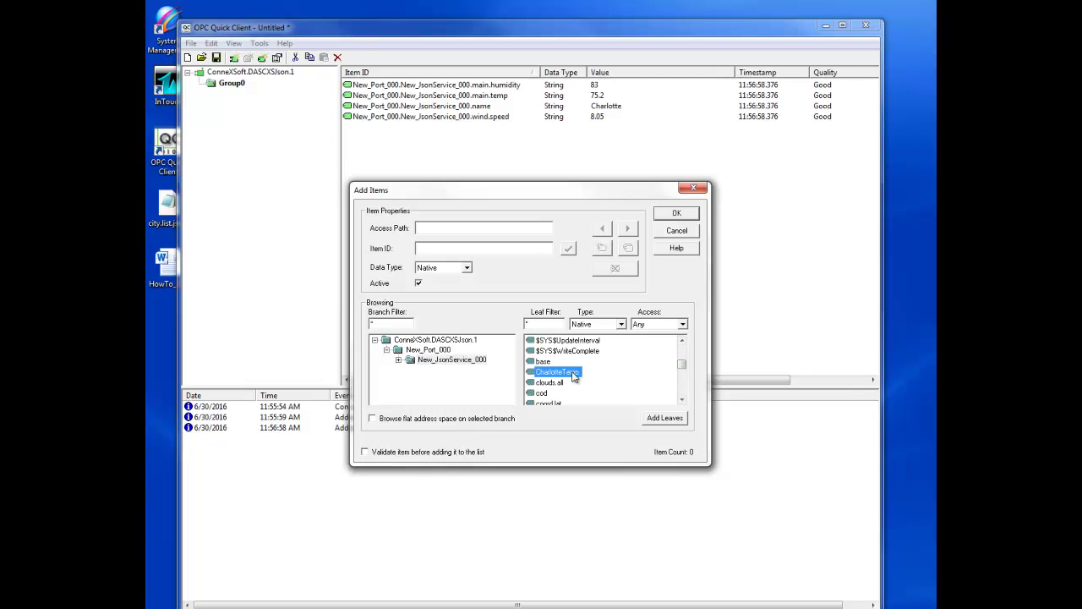
{"action": "double_click", "coordinate": [572, 376]}
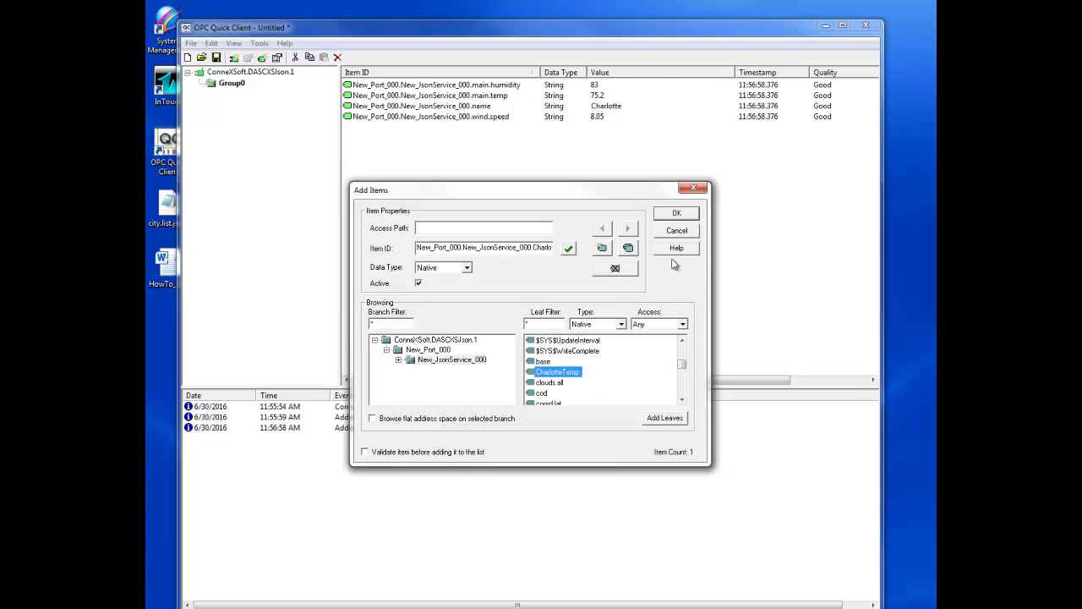
{"action": "left_click", "coordinate": [676, 213]}
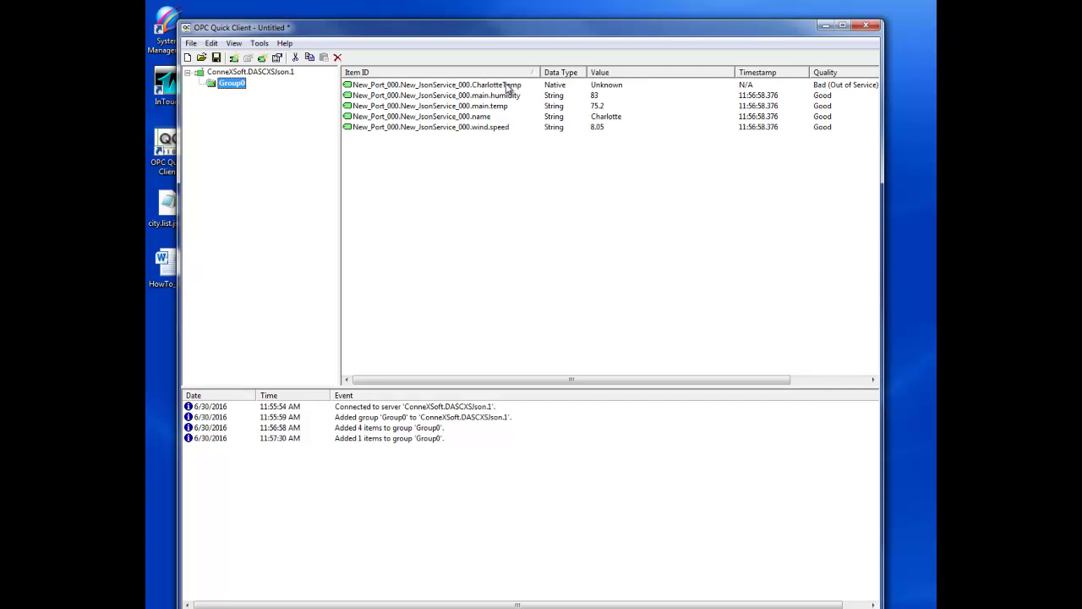
Step: Run a synchronous device read on the CharlotteTemp item and compare its value with main.temp
{"action": "right_click", "coordinate": [507, 85]}
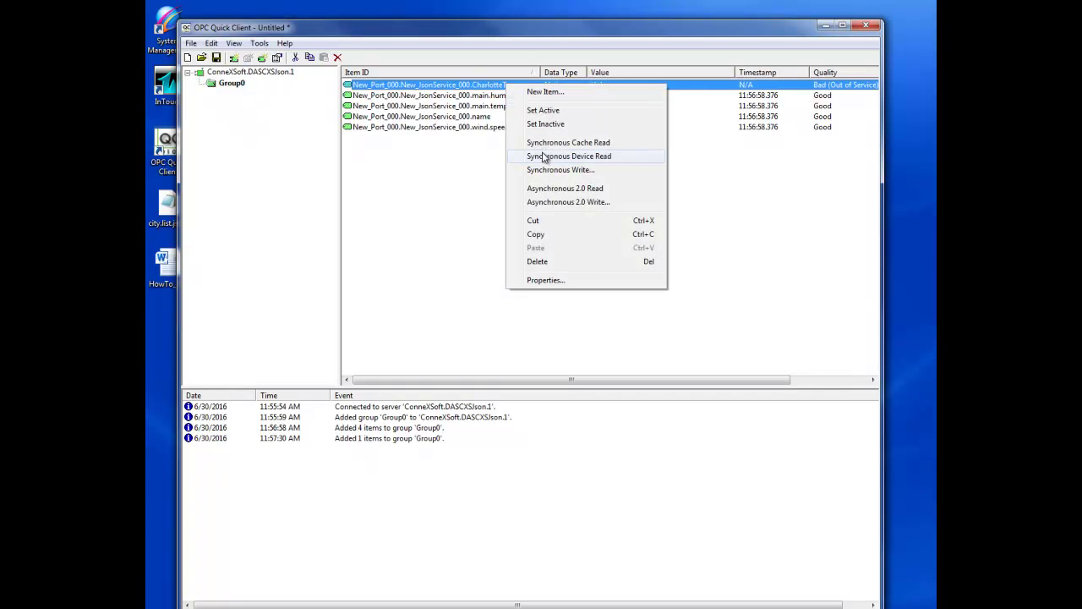
{"action": "left_click", "coordinate": [558, 157]}
{"action": "left_click", "coordinate": [507, 105]}
{"action": "left_click", "coordinate": [506, 85]}
{"action": "left_click", "coordinate": [502, 109]}
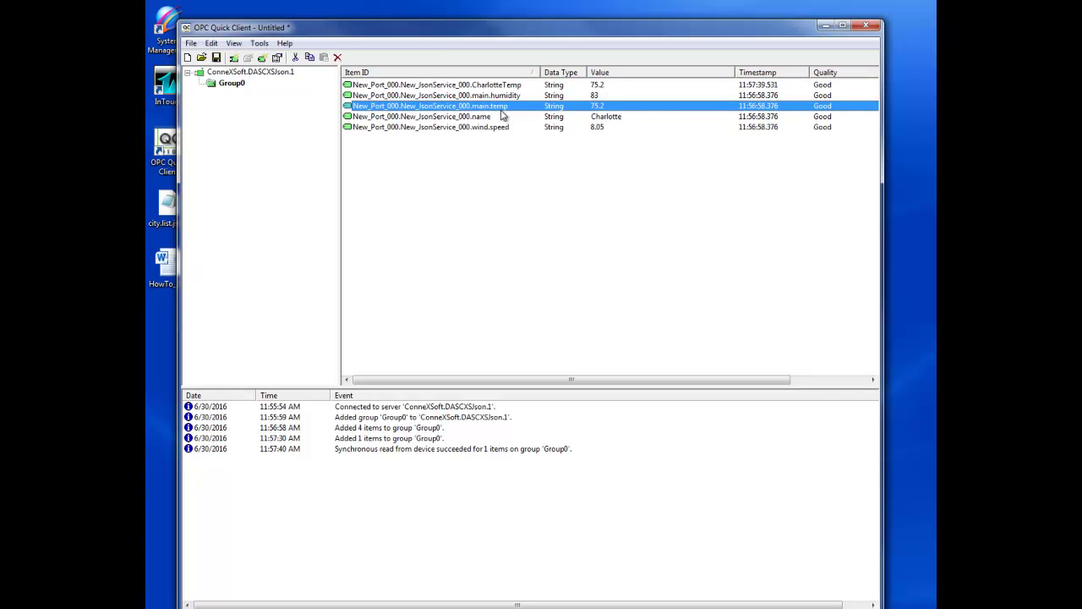
Step: Switch to InTouch WindowMaker and give the ########## text an analog value display with expression CharlotteTemp and Real formatting
{"action": "left_click", "coordinate": [826, 28]}
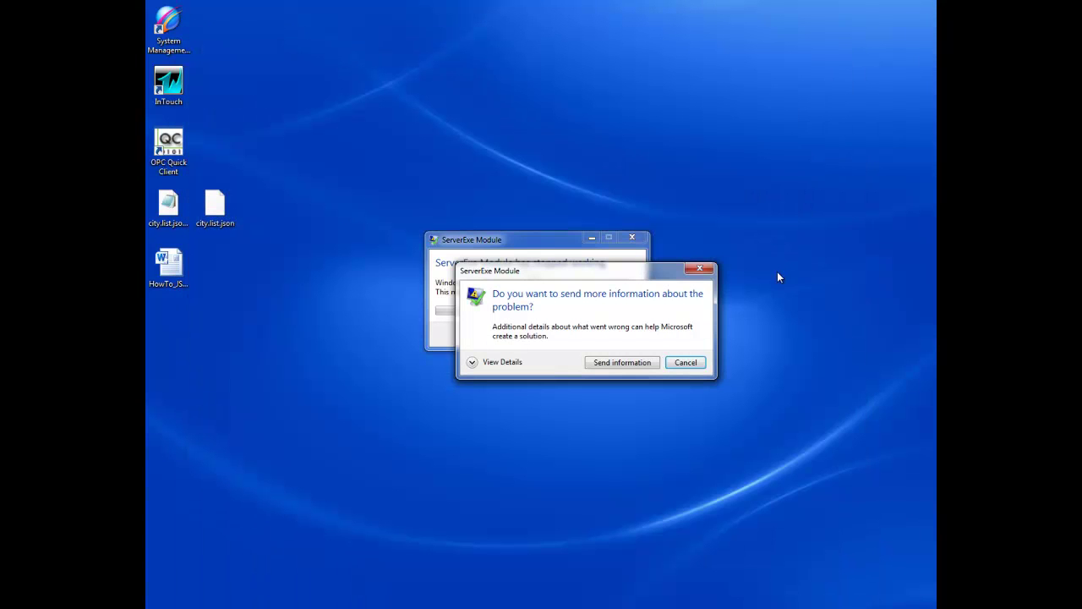
{"action": "left_click", "coordinate": [699, 268]}
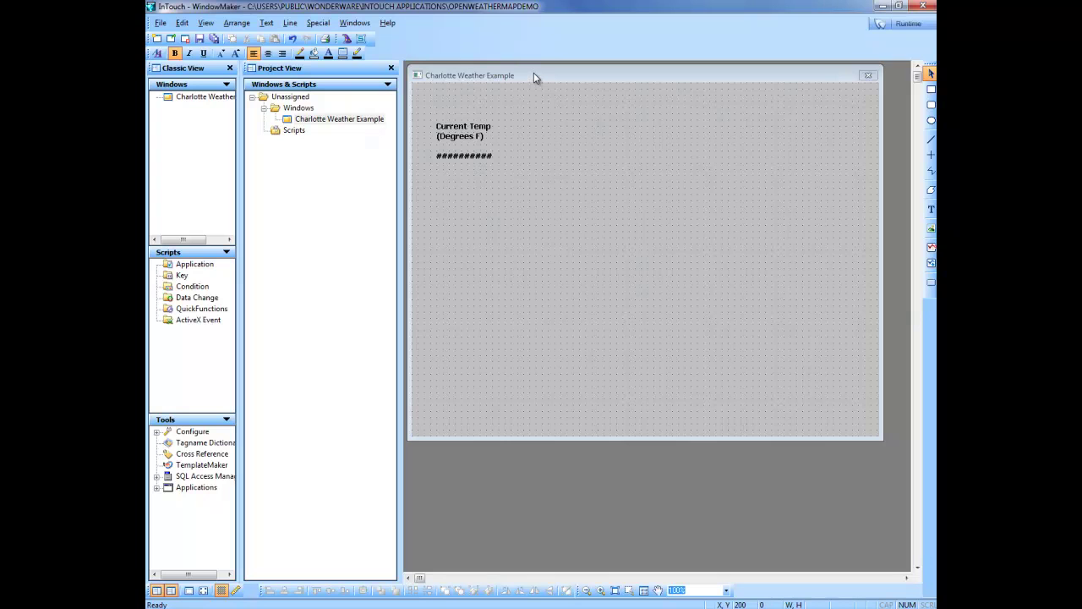
{"action": "double_click", "coordinate": [486, 156]}
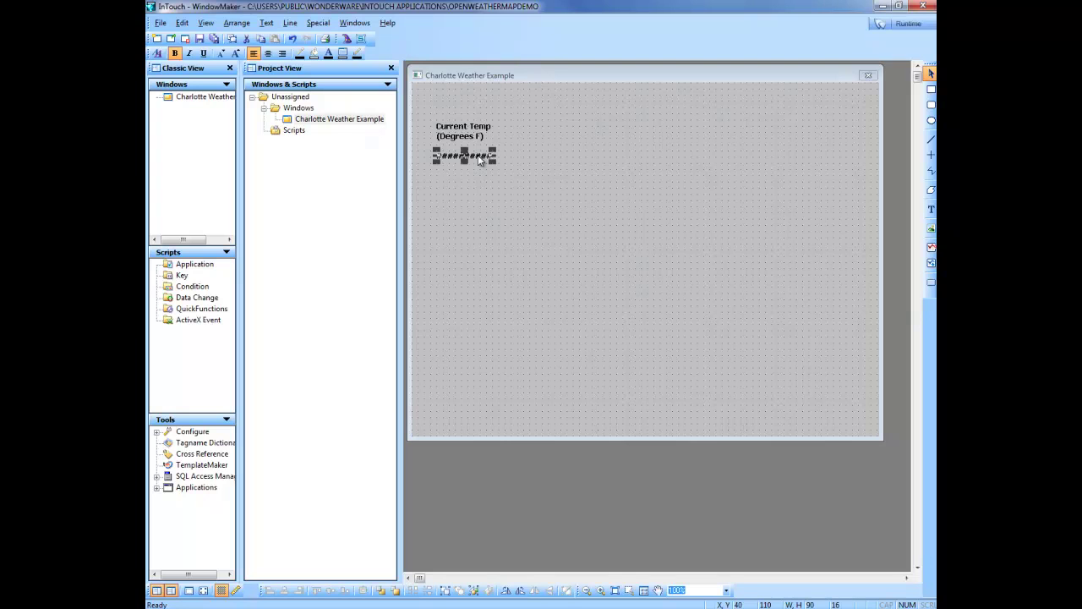
{"action": "left_click", "coordinate": [551, 361]}
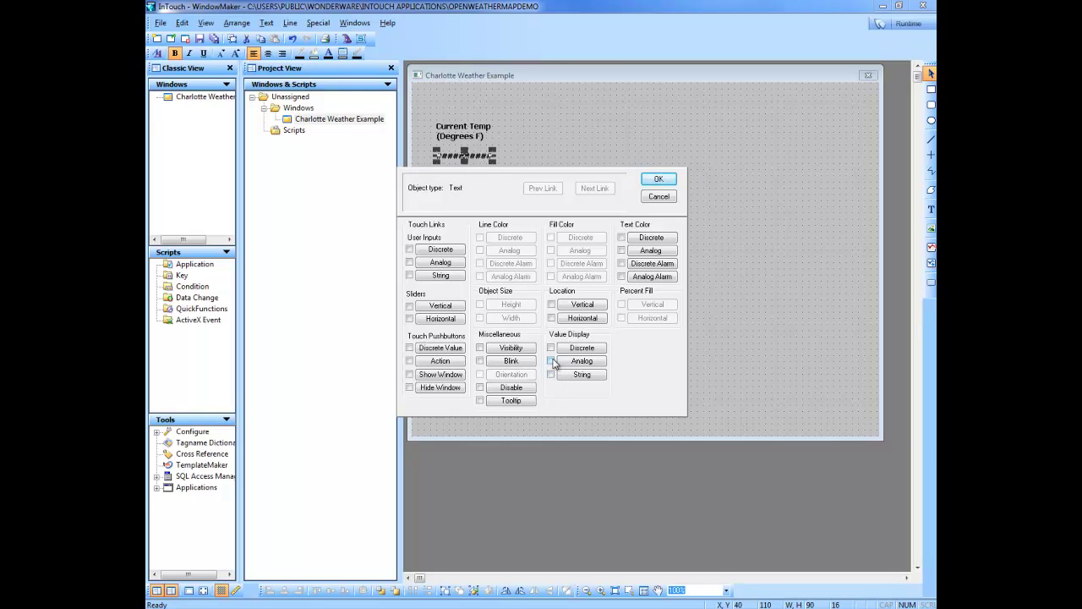
{"action": "left_click", "coordinate": [566, 362]}
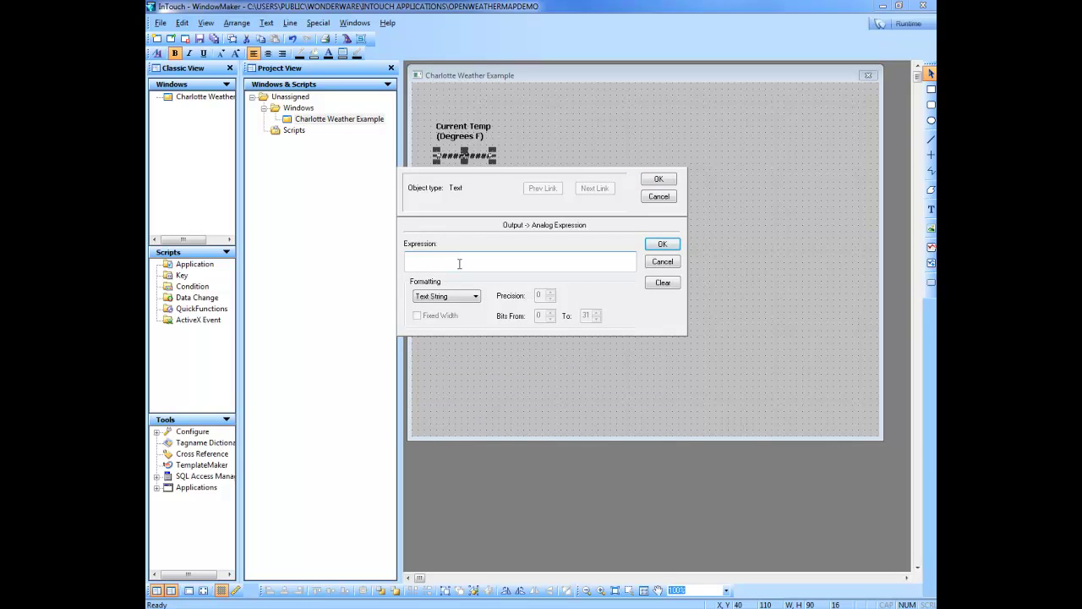
{"action": "type", "text": "CharlotteTemp"}
{"action": "left_click", "coordinate": [475, 296]}
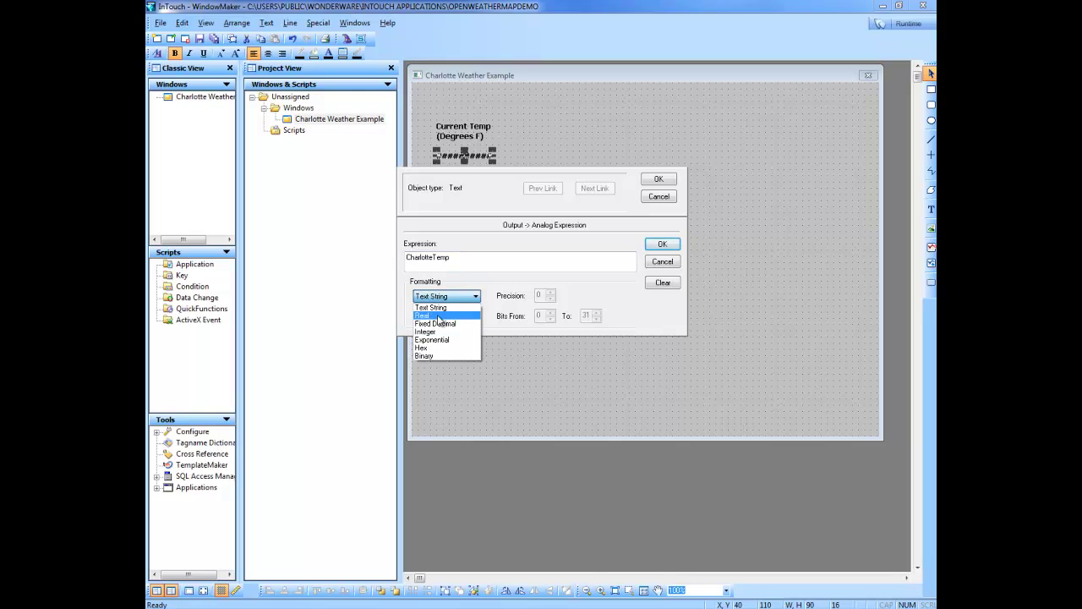
{"action": "left_click", "coordinate": [438, 315]}
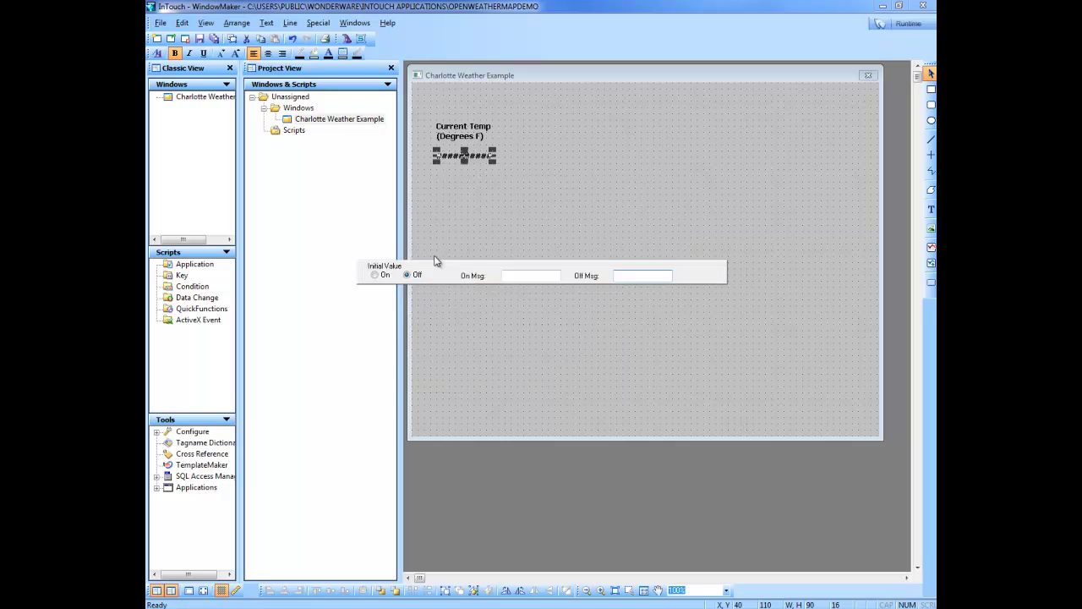
Step: Set the tag type of the new CharlotteTemp tag to I/O Real
{"action": "left_click", "coordinate": [541, 207]}
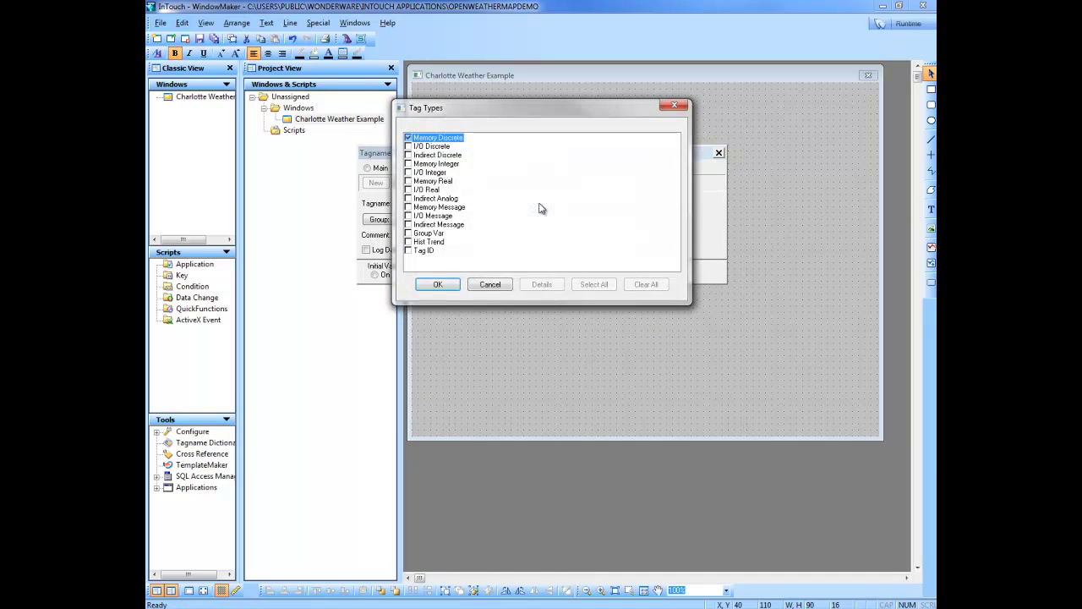
{"action": "left_click", "coordinate": [411, 191]}
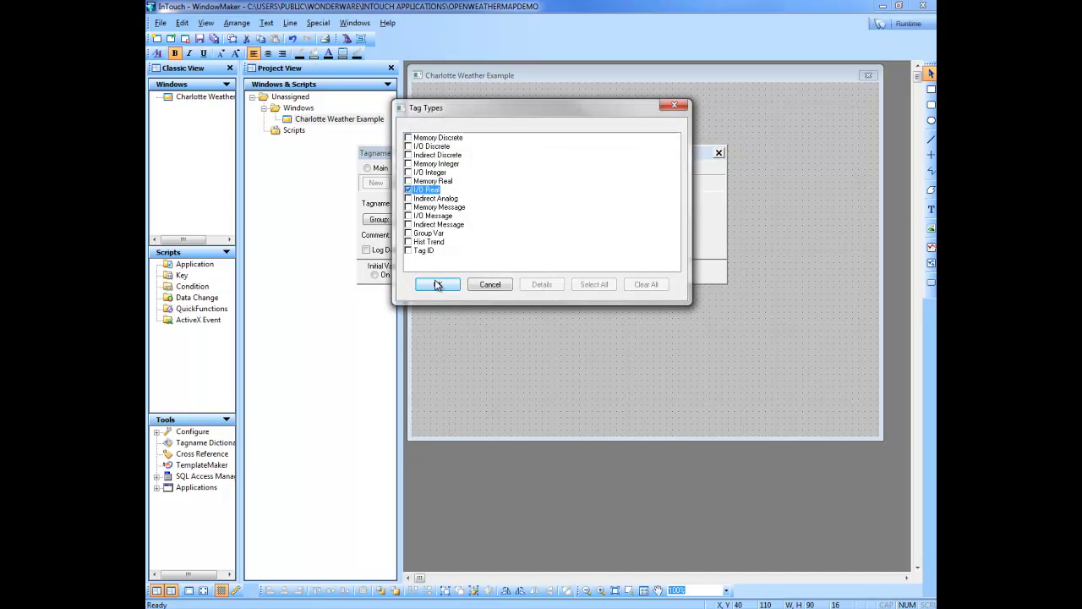
{"action": "left_click", "coordinate": [437, 285]}
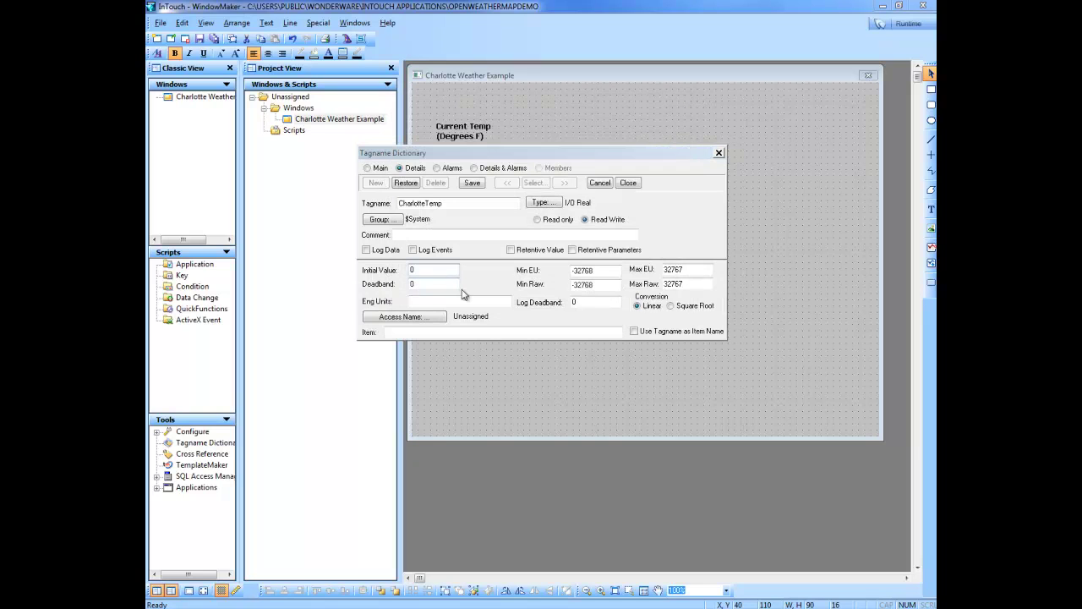
Step: Add the access name JSON with application name DASCXSJson and topic name CharlotteWeather, and assign it to the CharlotteTemp tag
{"action": "left_click", "coordinate": [428, 317]}
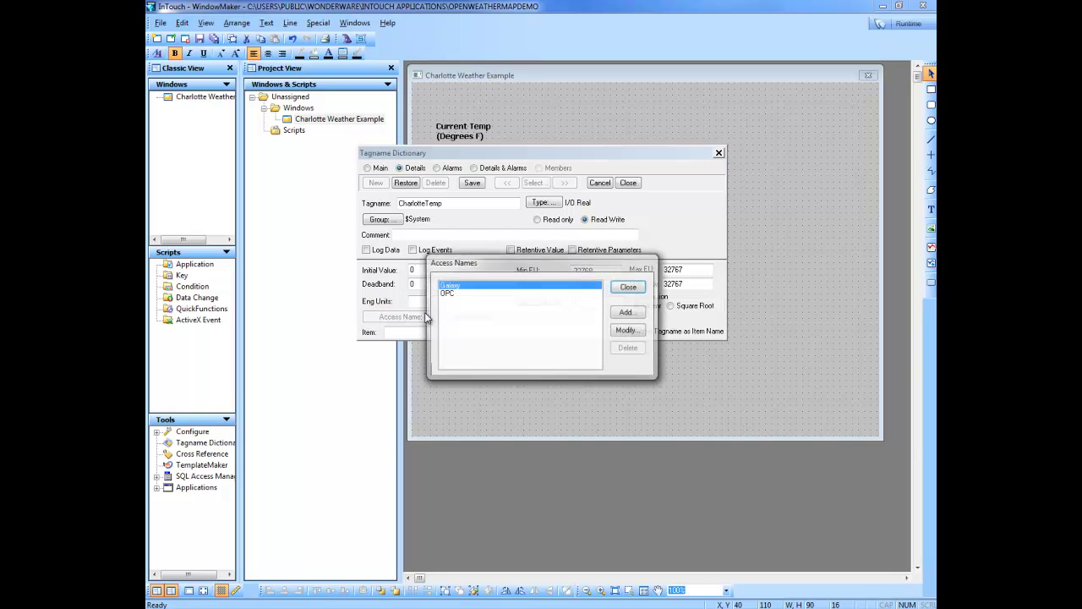
{"action": "left_click", "coordinate": [629, 312]}
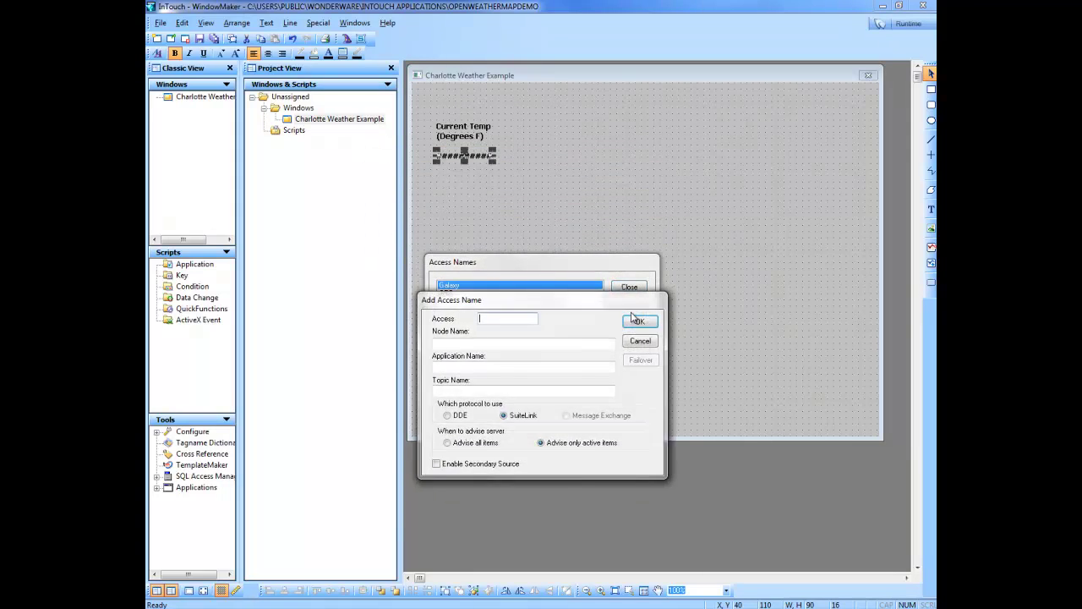
{"action": "type", "text": "JSON"}
{"action": "left_click", "coordinate": [479, 341]}
{"action": "left_click", "coordinate": [455, 365]}
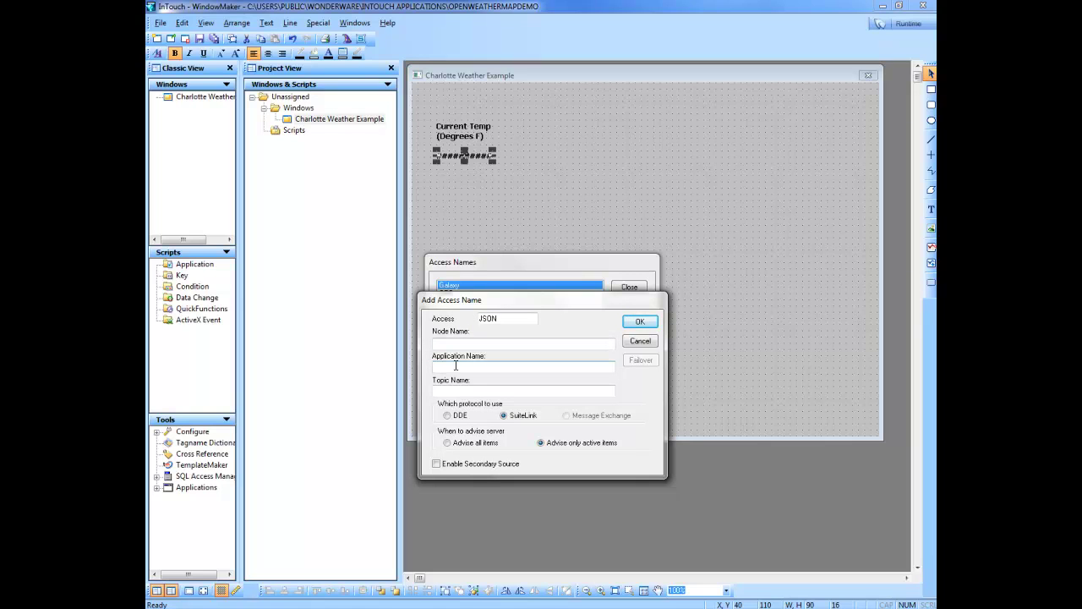
{"action": "type", "text": "DASCCSJson"}
{"action": "left_click", "coordinate": [472, 391]}
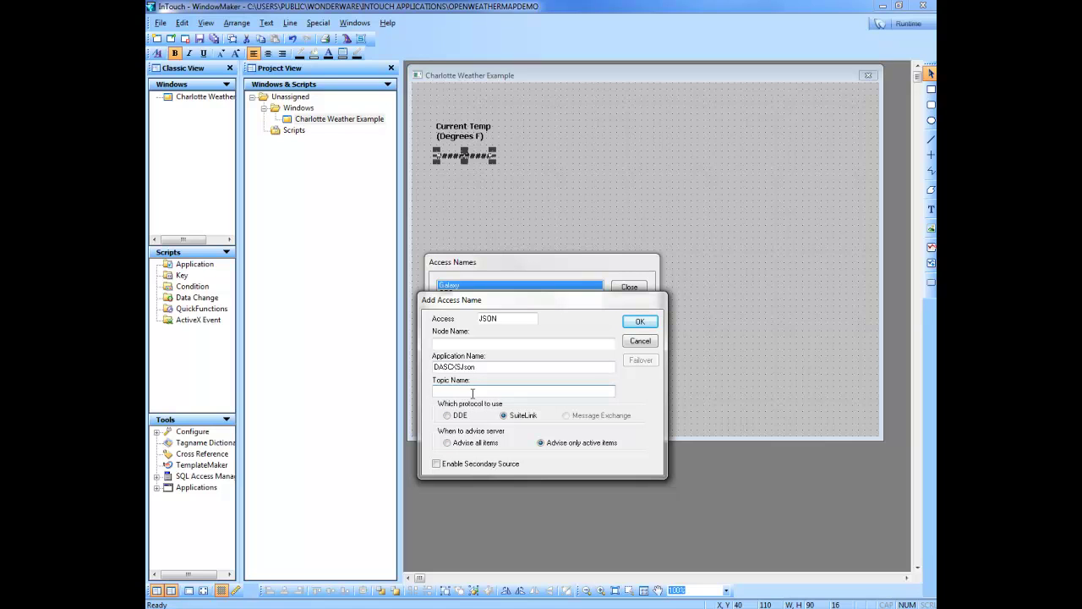
{"action": "type", "text": "CharlotteWeather"}
{"action": "left_click", "coordinate": [640, 323]}
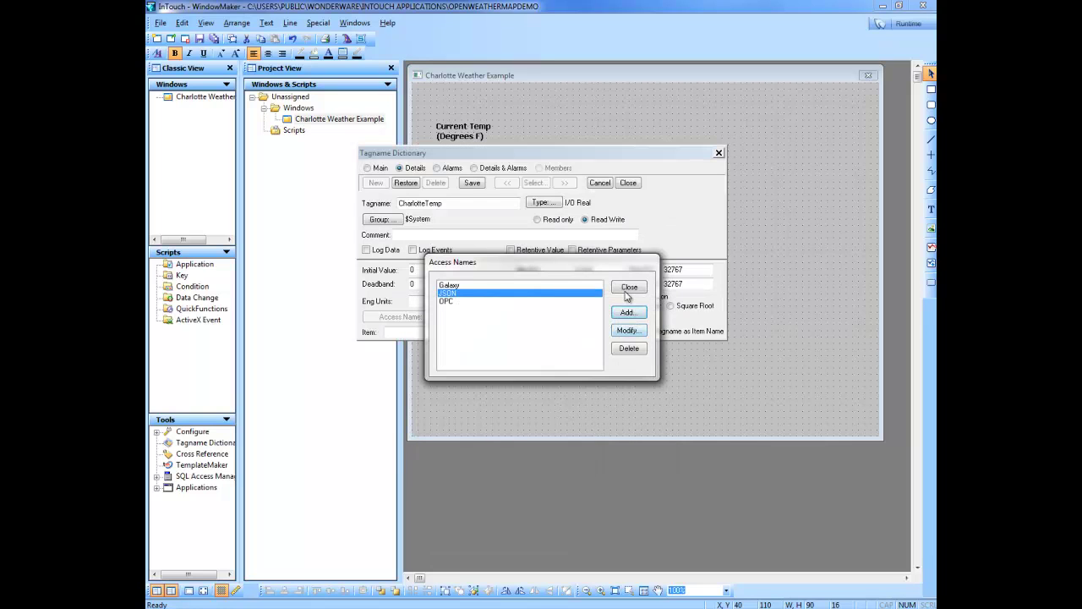
{"action": "left_click", "coordinate": [631, 288]}
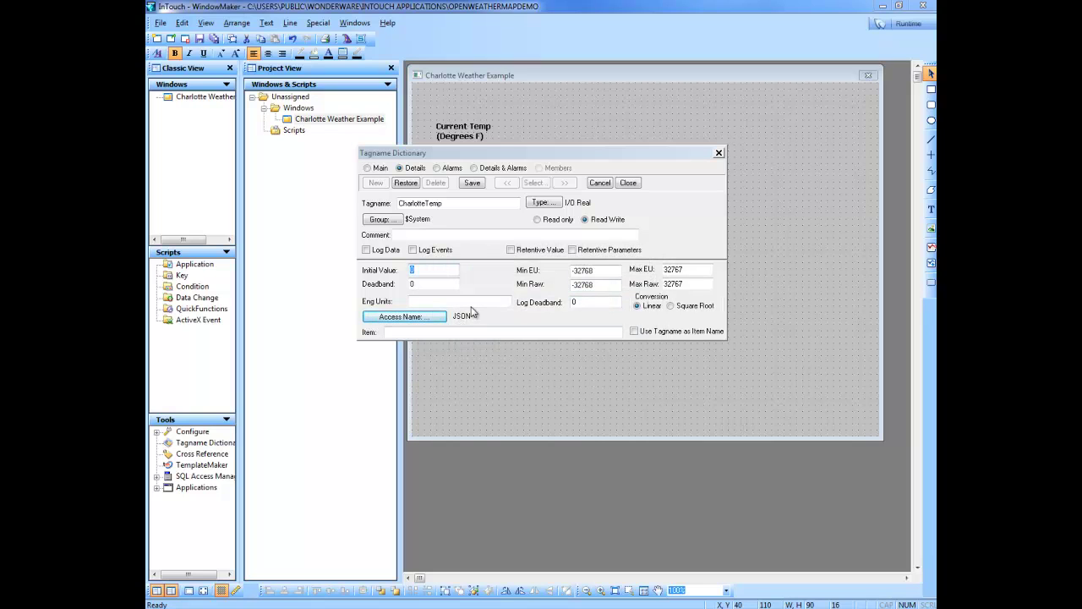
Step: Use the tagname as the item name, save the CharlotteTemp tag, and accept the text's animation link
{"action": "left_click", "coordinate": [634, 330]}
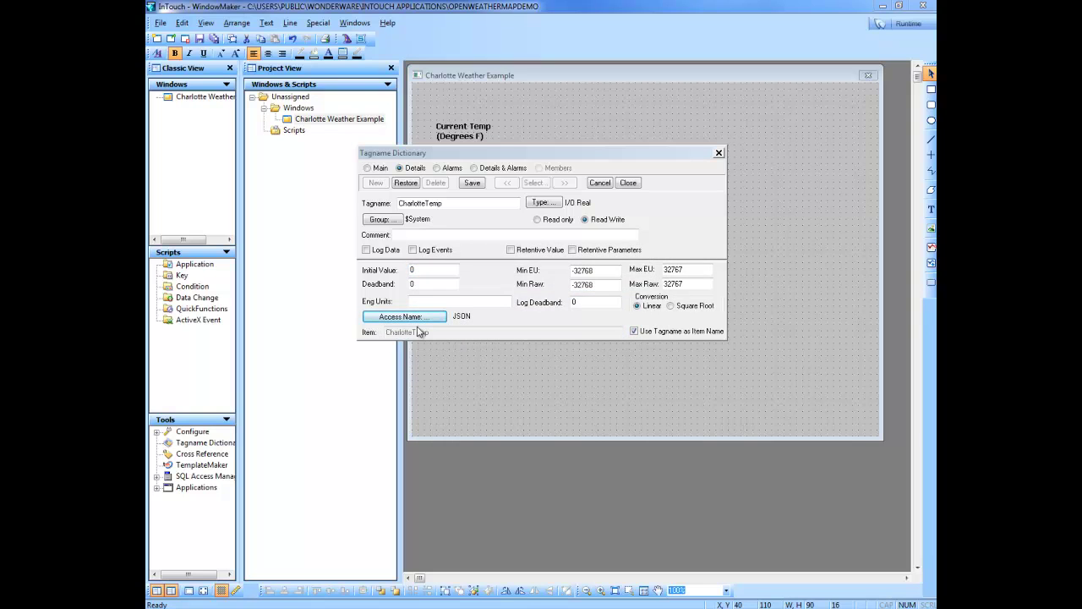
{"action": "left_click", "coordinate": [471, 184]}
{"action": "left_click", "coordinate": [627, 184]}
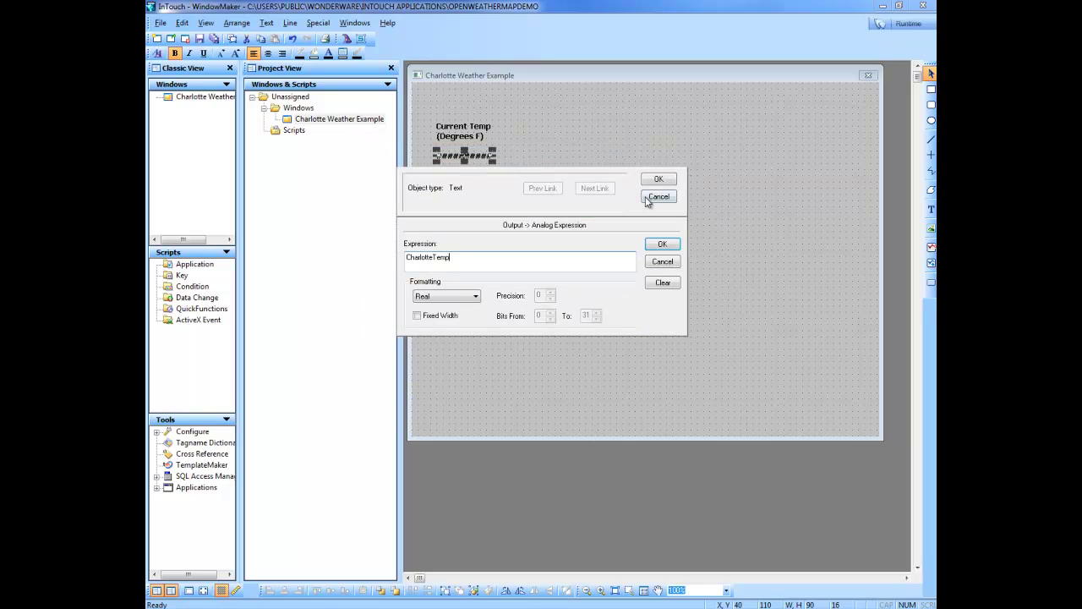
{"action": "left_click", "coordinate": [658, 179]}
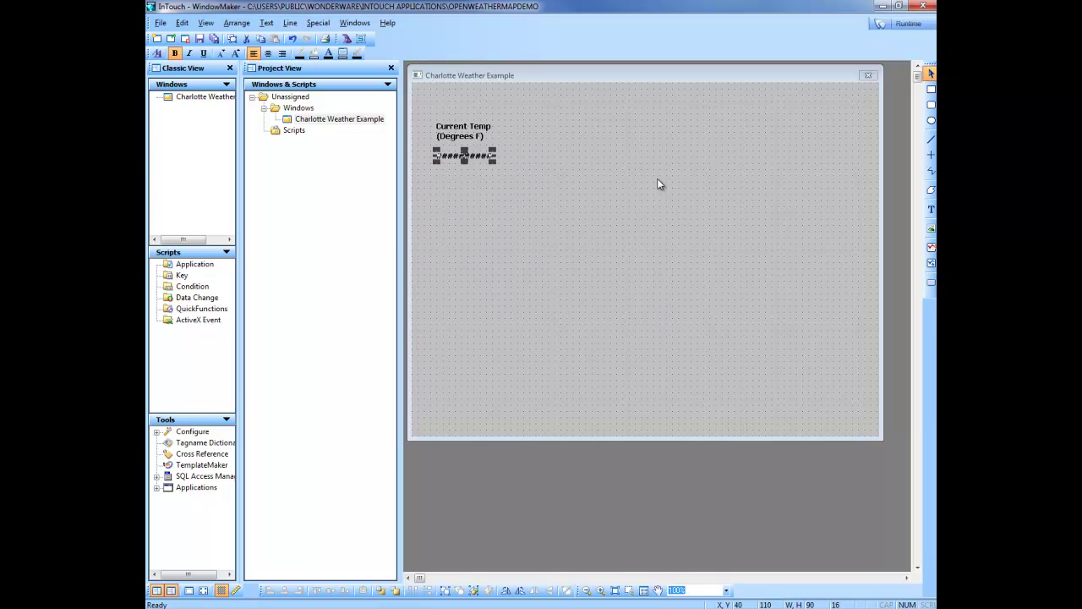
Step: Run the Charlotte Weather Example window in runtime and check the current temperature display
{"action": "left_click", "coordinate": [906, 25]}
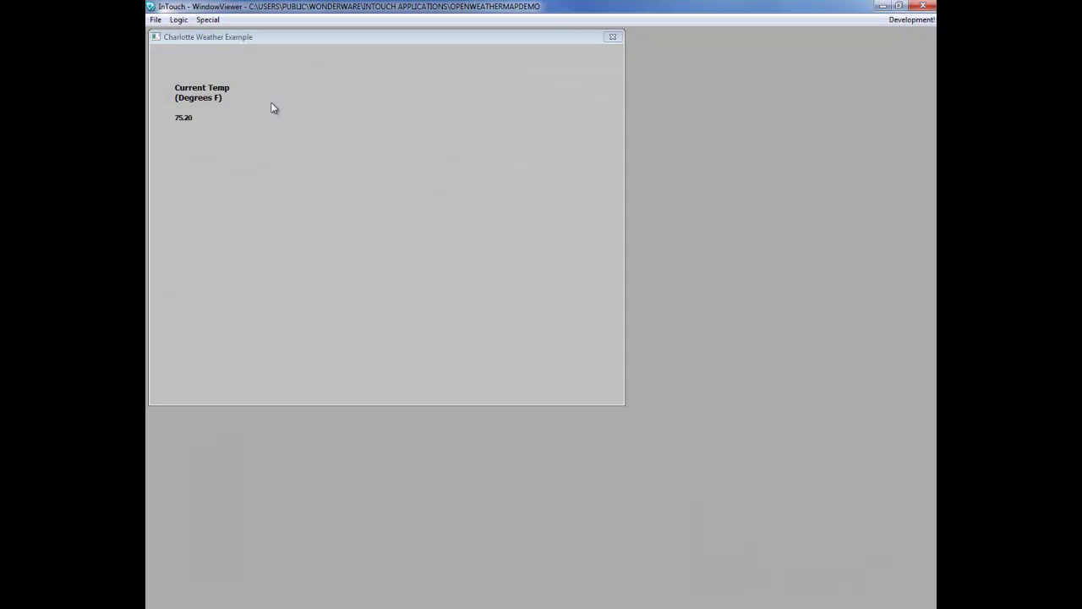
{"action": "left_click", "coordinate": [181, 123]}
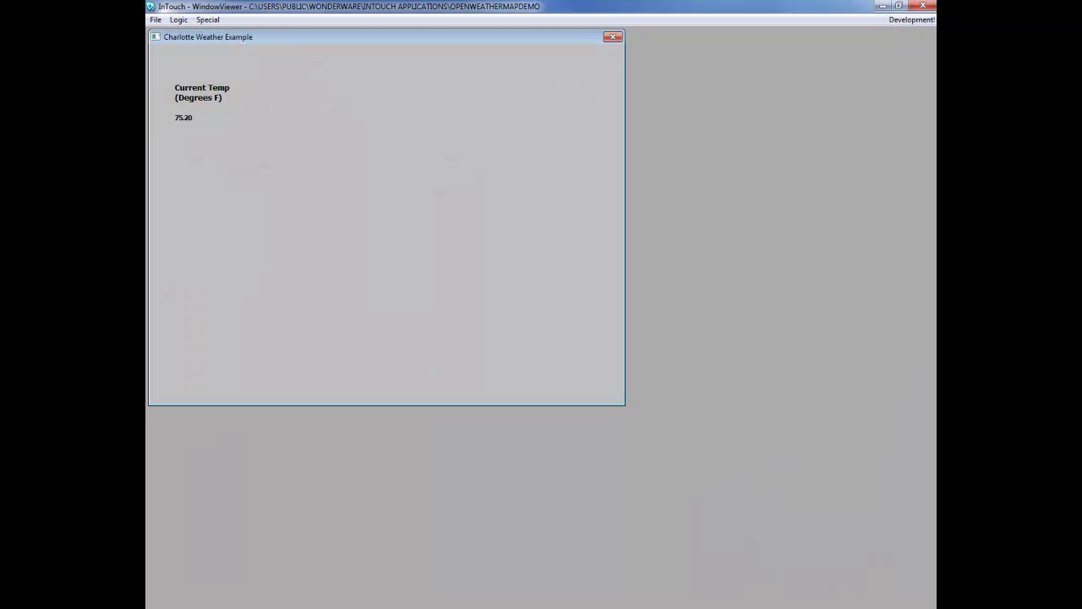